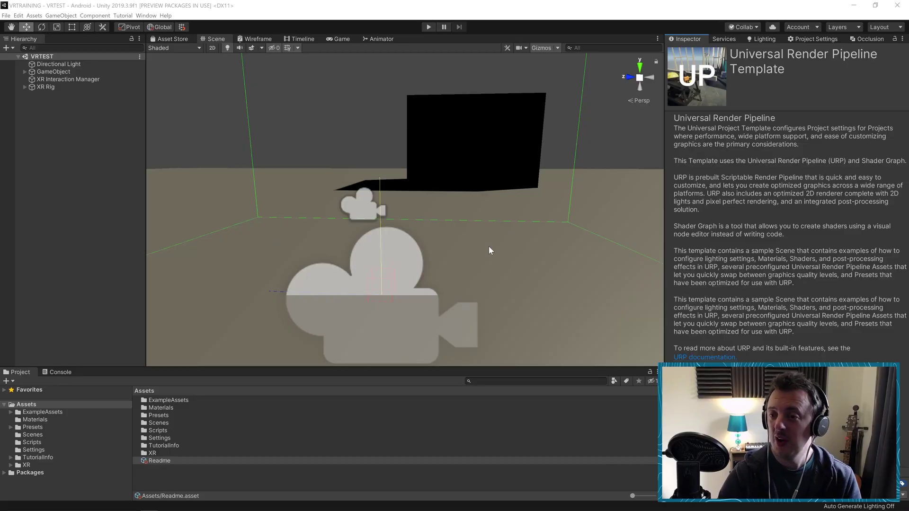
- Orbit the Scene view camera around the room to look around
right_click_drag(379, 183, 406, 136)
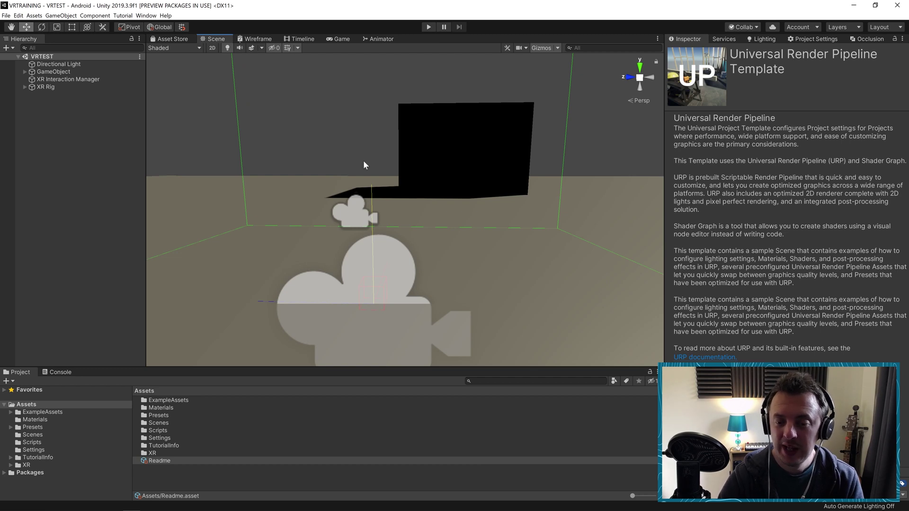
right_click_drag(354, 162, 241, 124)
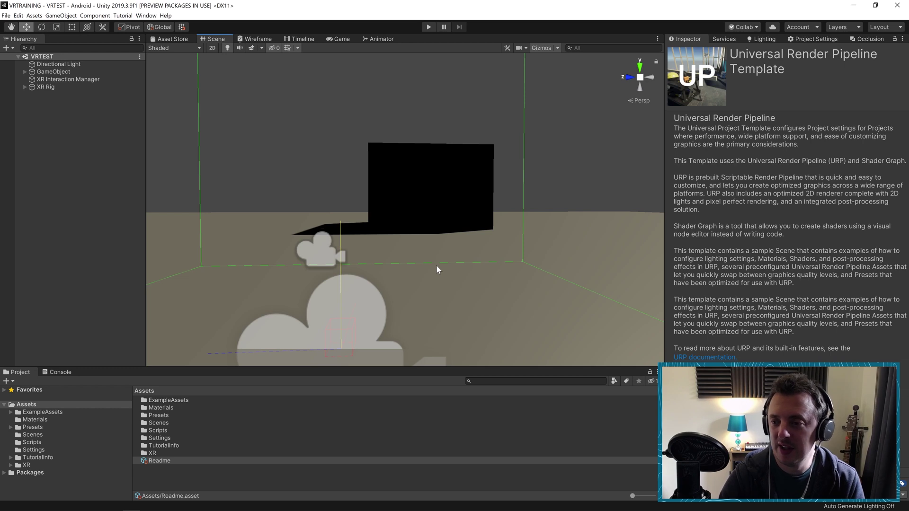
right_click_drag(452, 250, 475, 244)
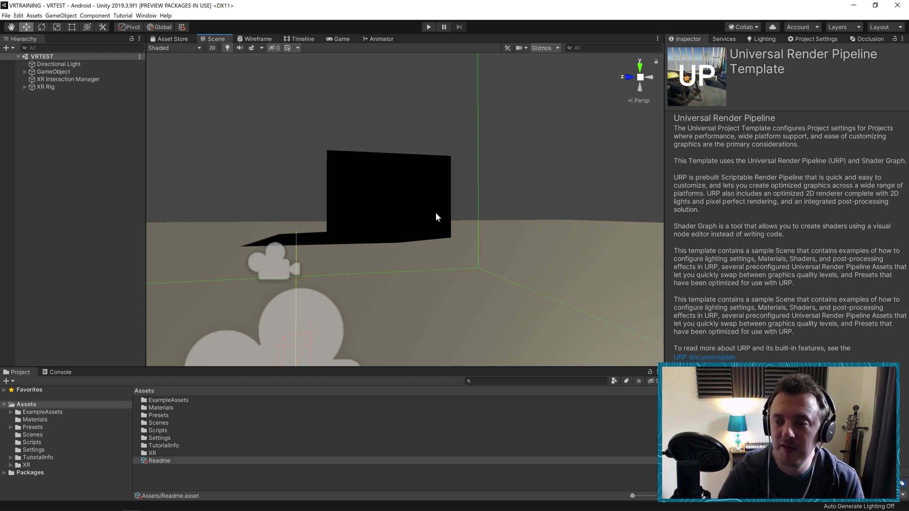
right_click_drag(436, 213, 430, 220)
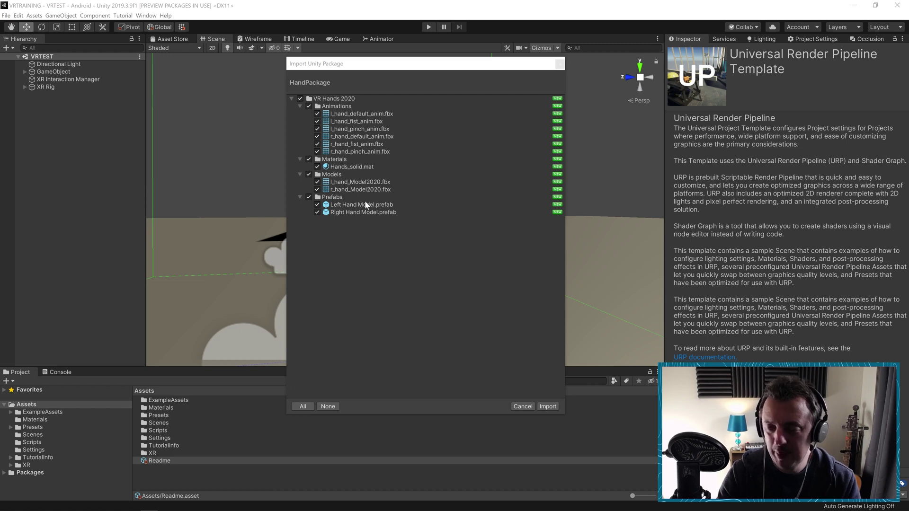
- Import the HandPackage contents and show the new VR Hands 2020 folder in Assets
left_click(548, 406)
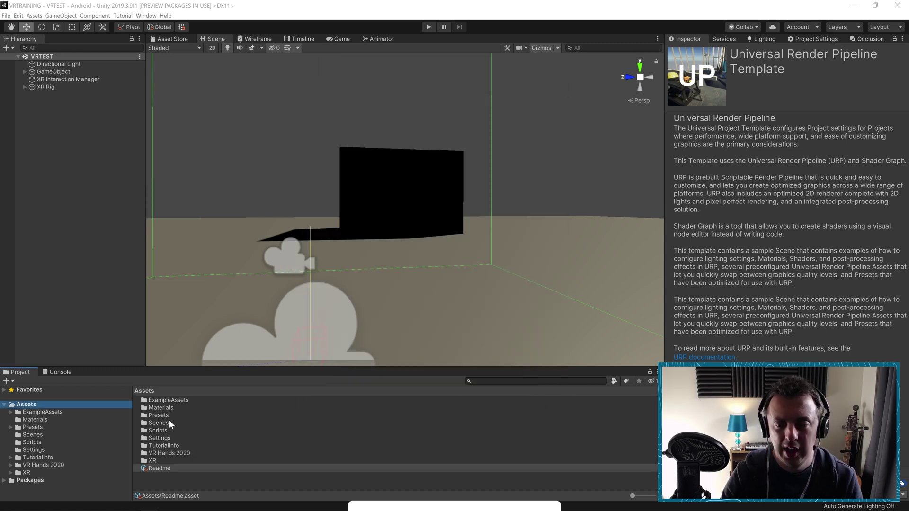
left_click(166, 453)
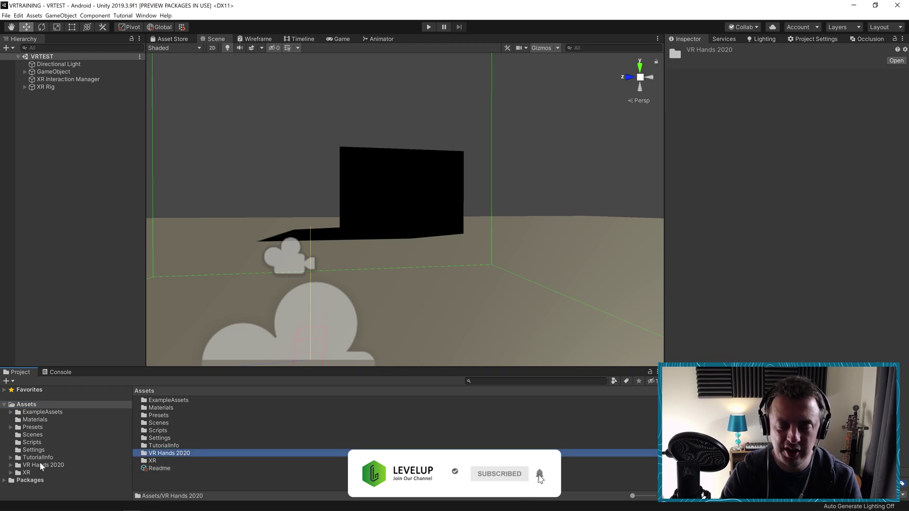
left_click(58, 464)
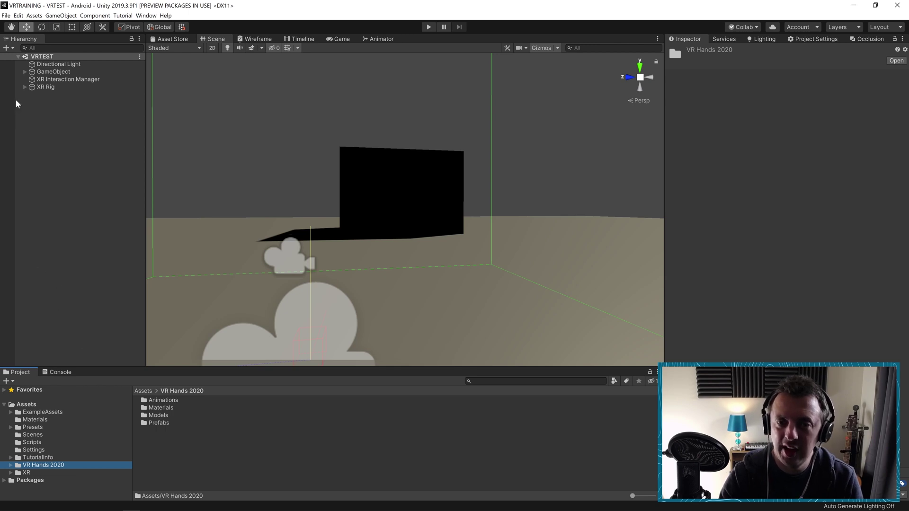
- Expand XR Rig and Camera Offset, then select RightHand Controller to view its XR Controller
left_click(46, 89)
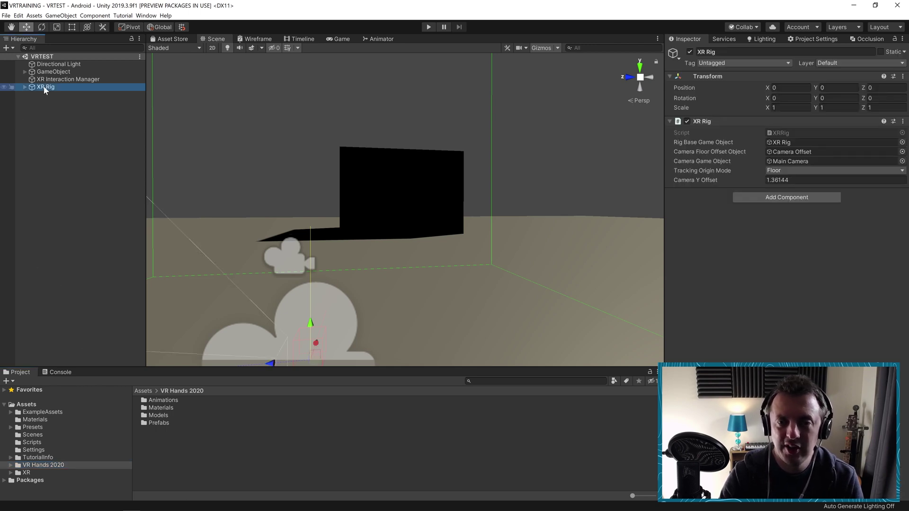
left_click(25, 87)
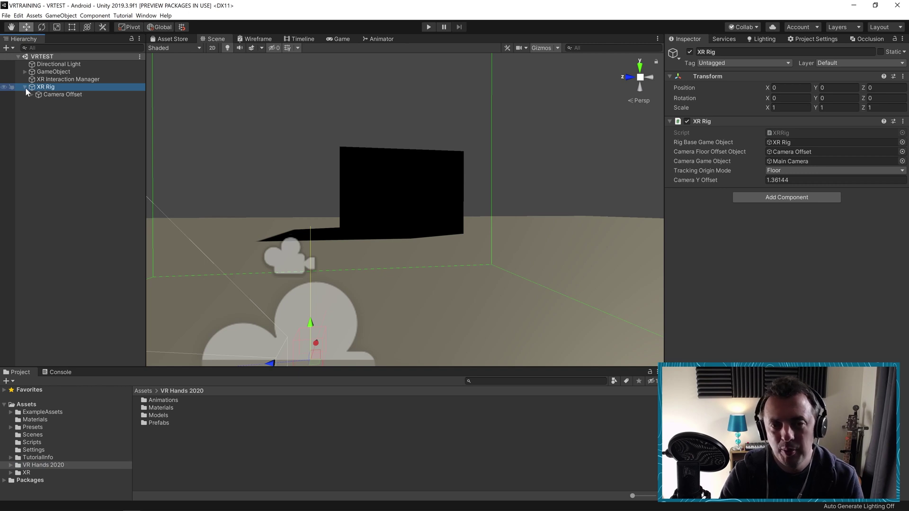
left_click(32, 95)
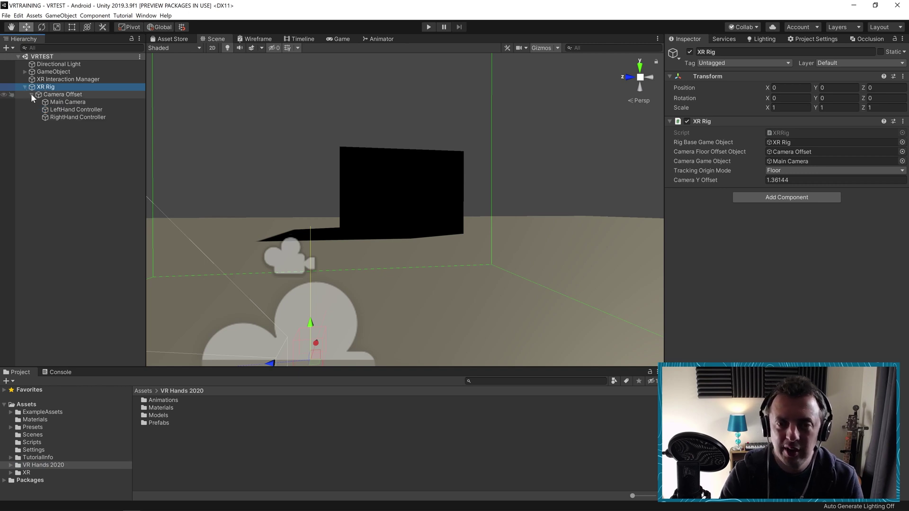
left_click(78, 118)
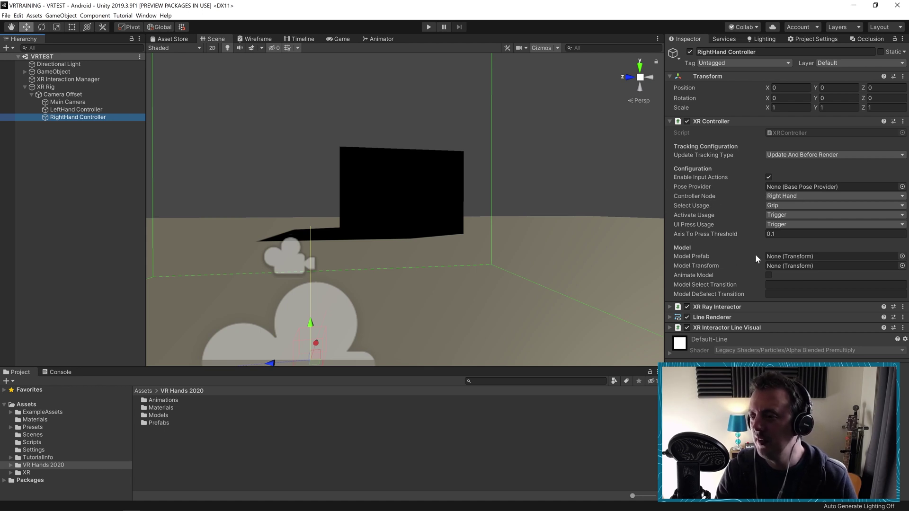
- Assign Right Hand Model and Left Hand Model as the right and left controllers' Model Prefabs
double_click(152, 422)
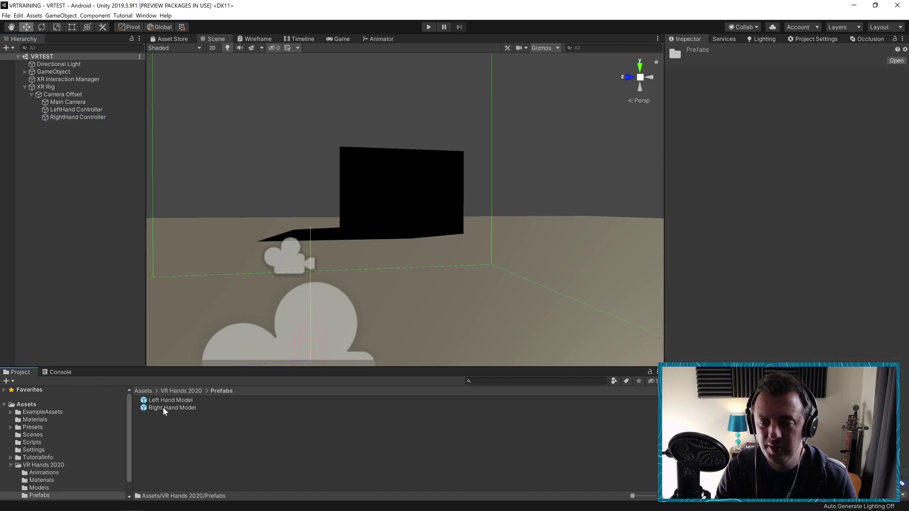
left_click(163, 408)
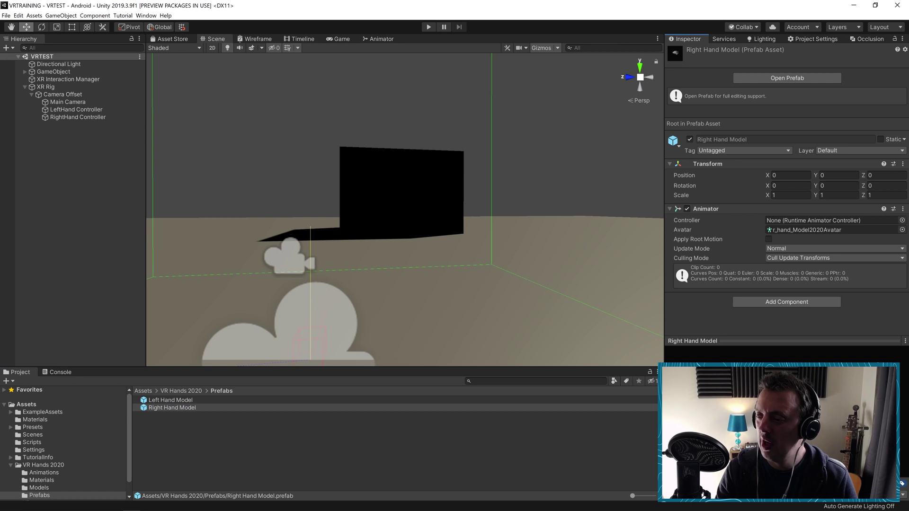
left_click(172, 400)
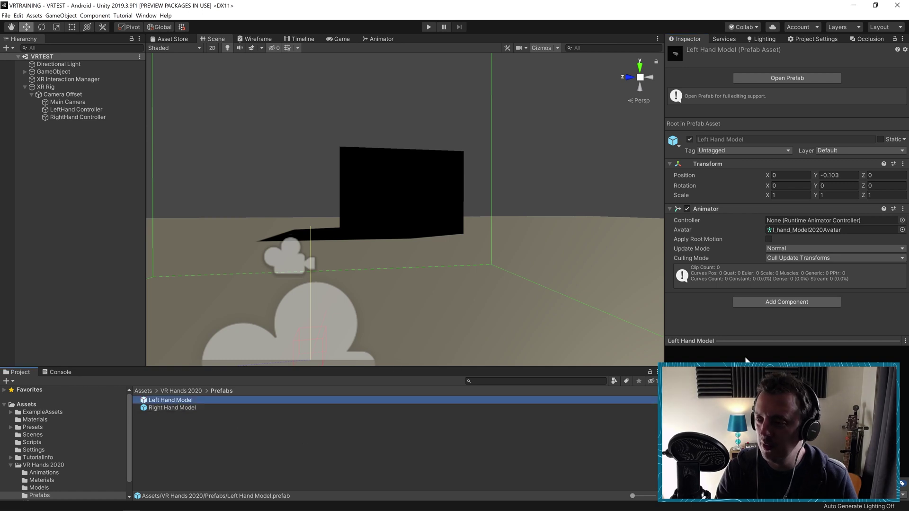
left_click(87, 117)
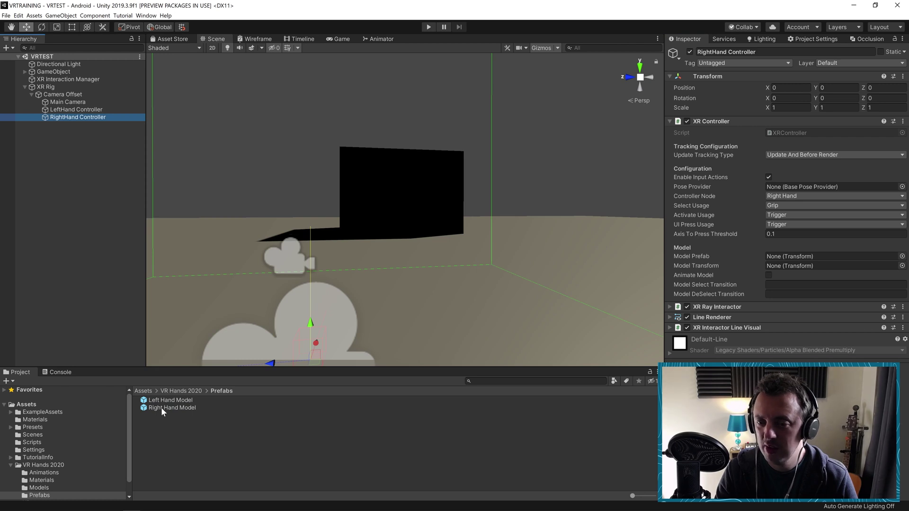
left_click_drag(156, 405, 804, 258)
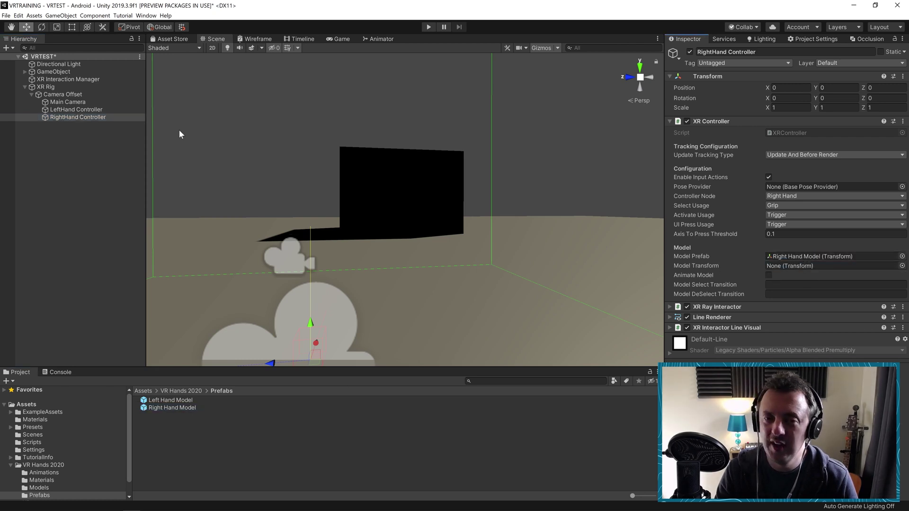
left_click(101, 109)
left_click_drag(169, 399, 791, 257)
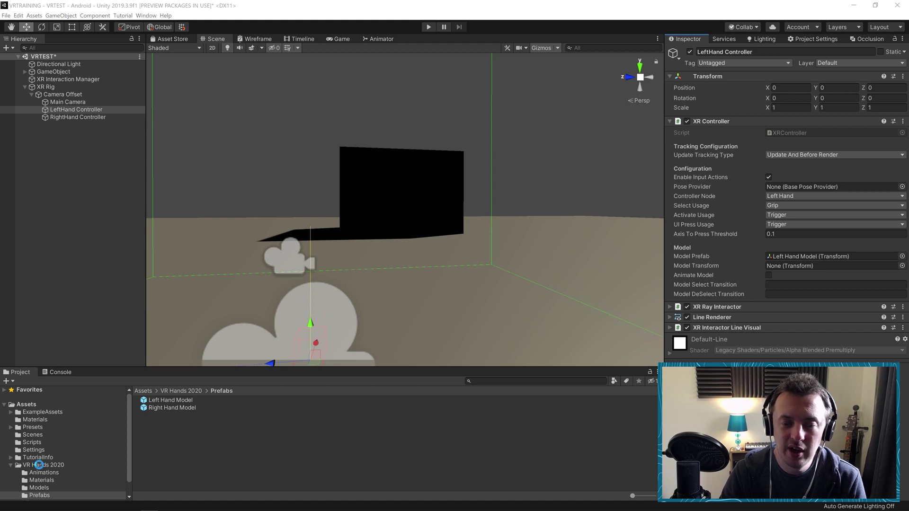
- Create a new Animator Controller in the VR Hands 2020 Animations folder
left_click(42, 465)
double_click(172, 400)
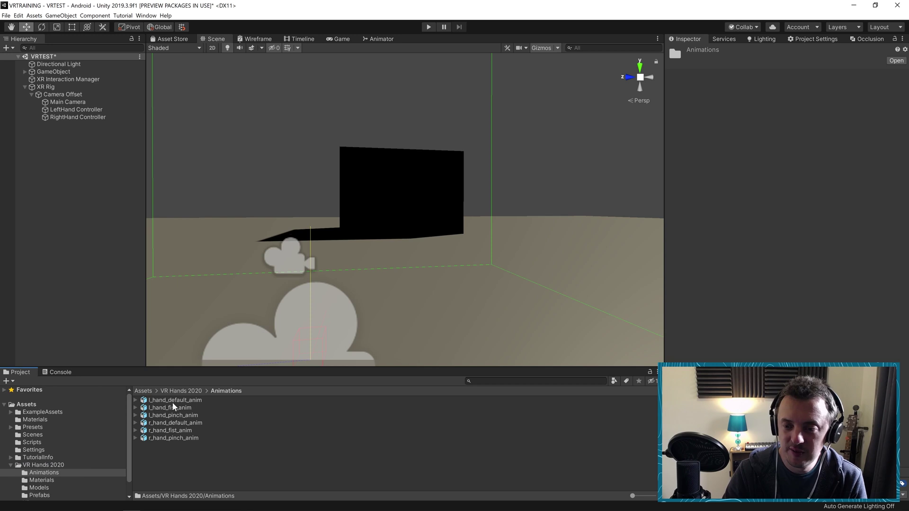
right_click(165, 465)
mouse_move(234, 264)
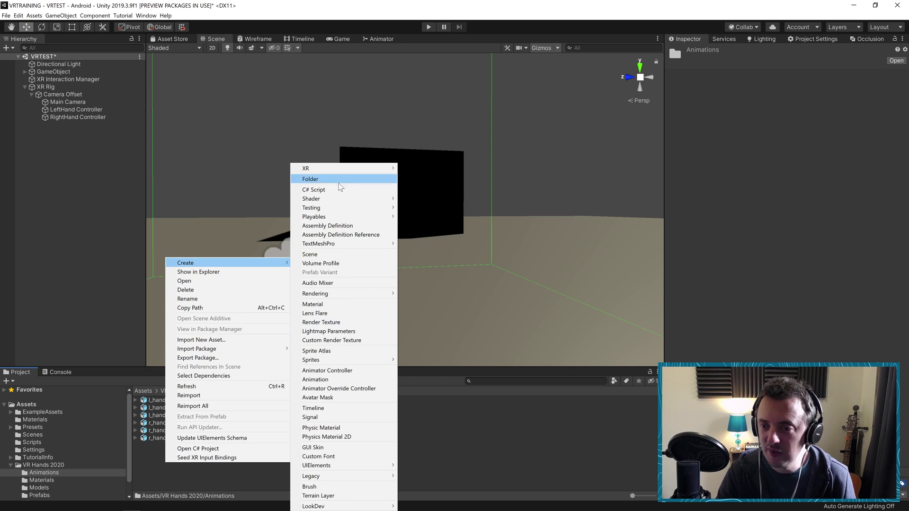
left_click(340, 372)
- Name the new animator controller LeftHandController
key("BackSpace")
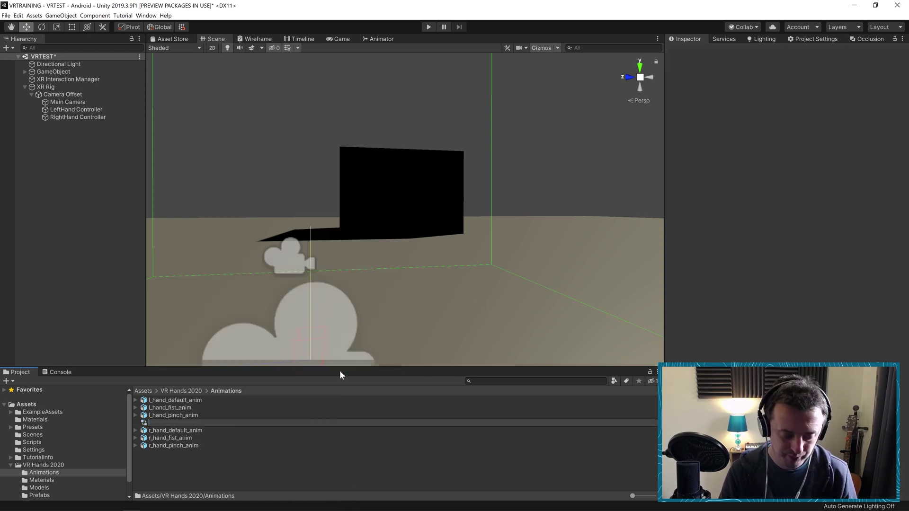
type("LEft")
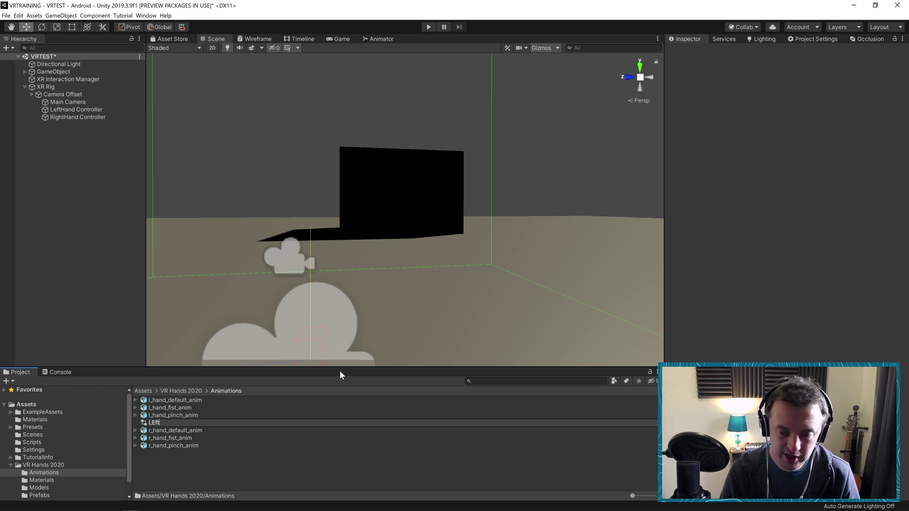
key("BackSpace")
key("BackSpace")
key("BackSpace")
type("eftHan")
key("BackSpace")
type("andController")
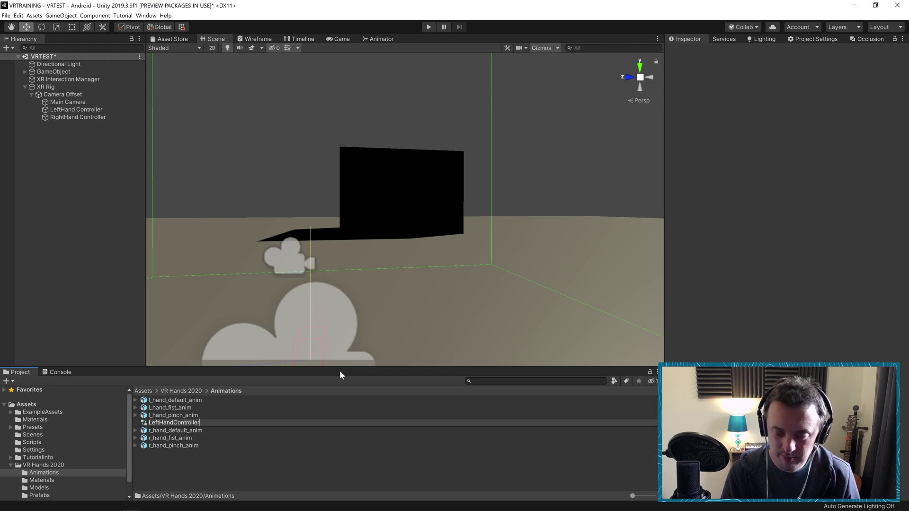
key("Return")
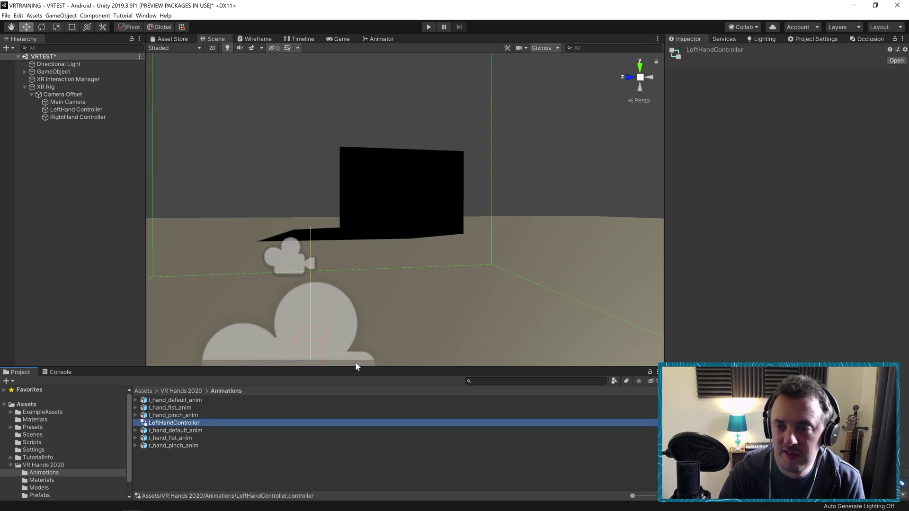
left_click(375, 38)
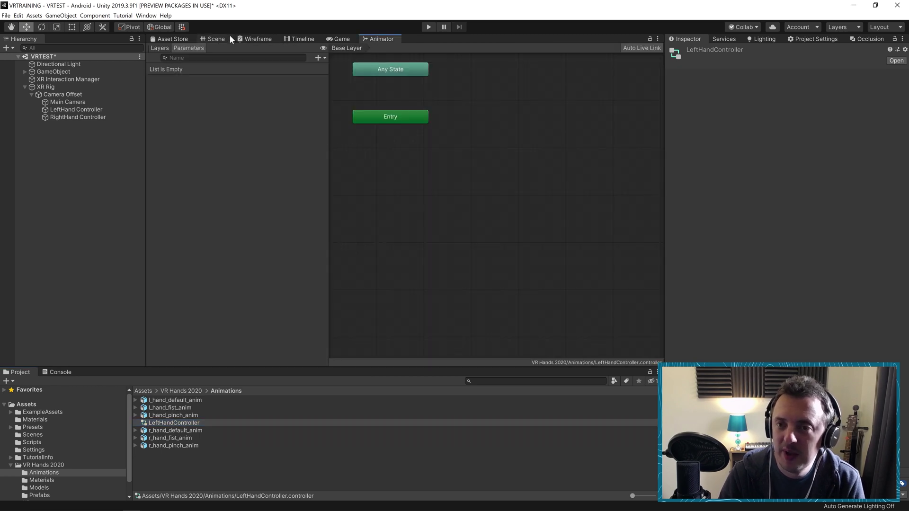
- Open the Animator window with the LeftHandController asset loaded
left_click(145, 15)
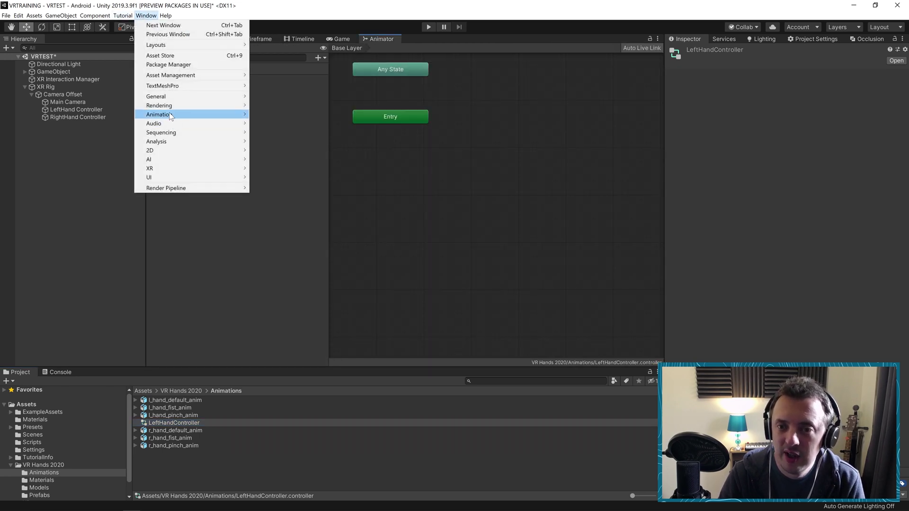
mouse_move(170, 116)
left_click(267, 124)
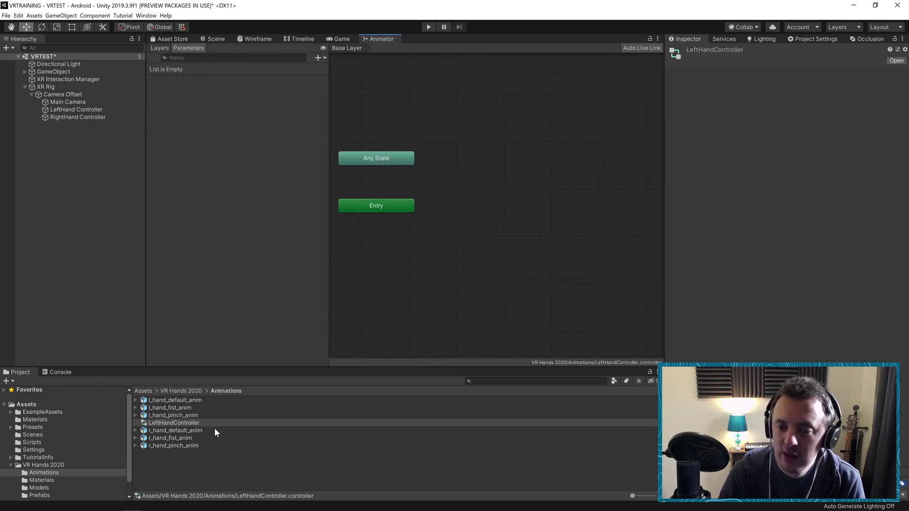
left_click(156, 424)
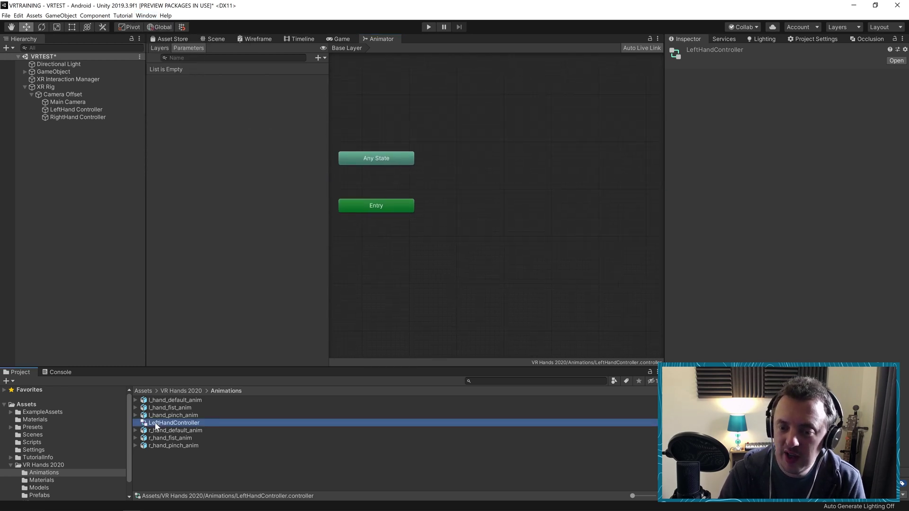
- Add a state from a new Blend Tree, open it, and select the Blend parameter
right_click(480, 184)
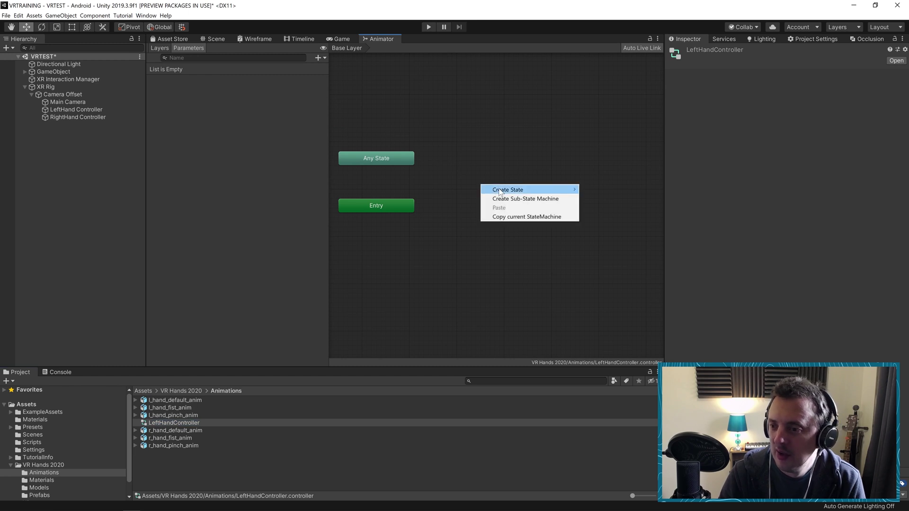
mouse_move(500, 191)
left_click(602, 207)
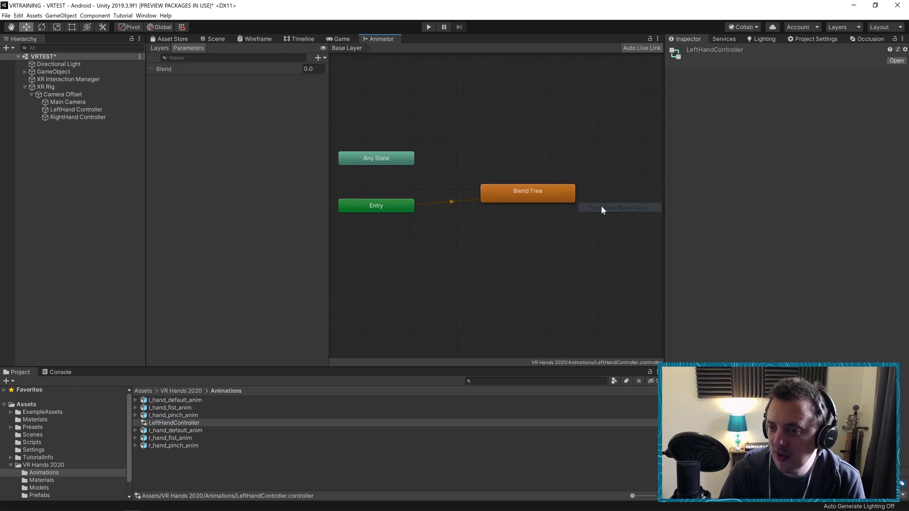
double_click(517, 189)
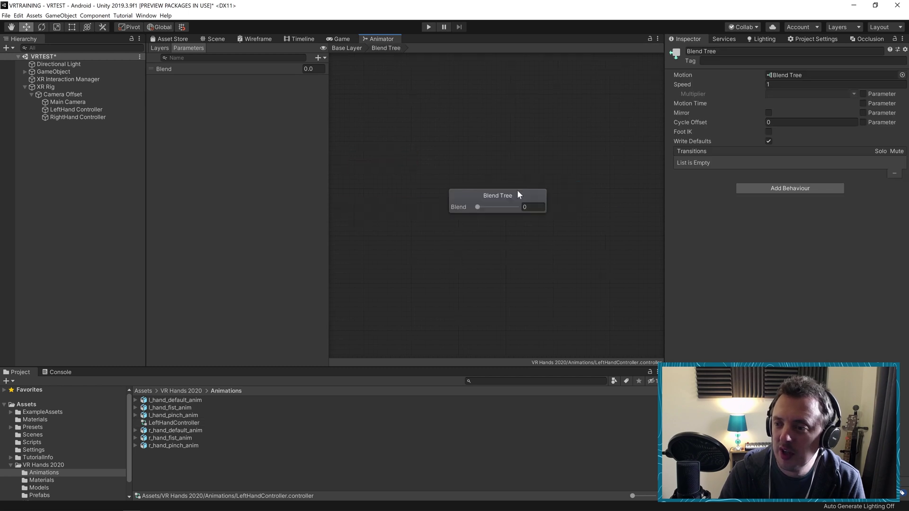
left_click(177, 69)
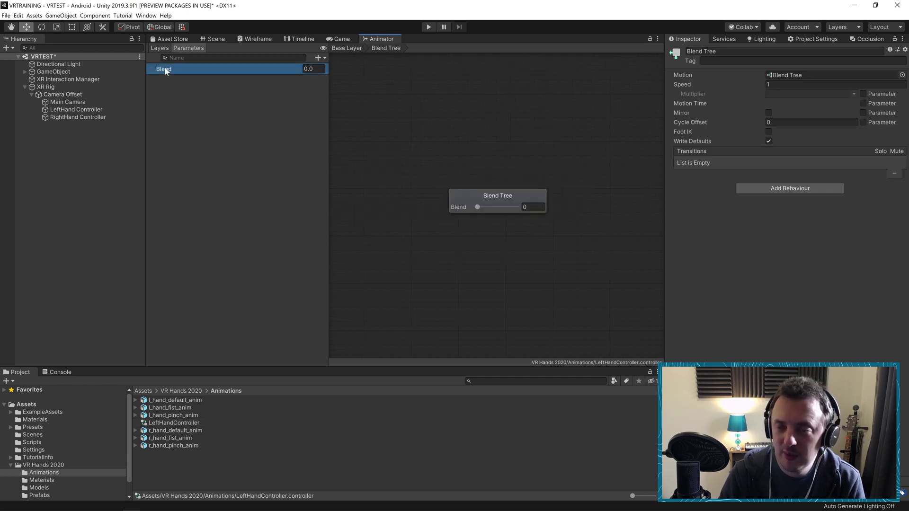
- Delete the default Blend parameter
right_click(239, 69)
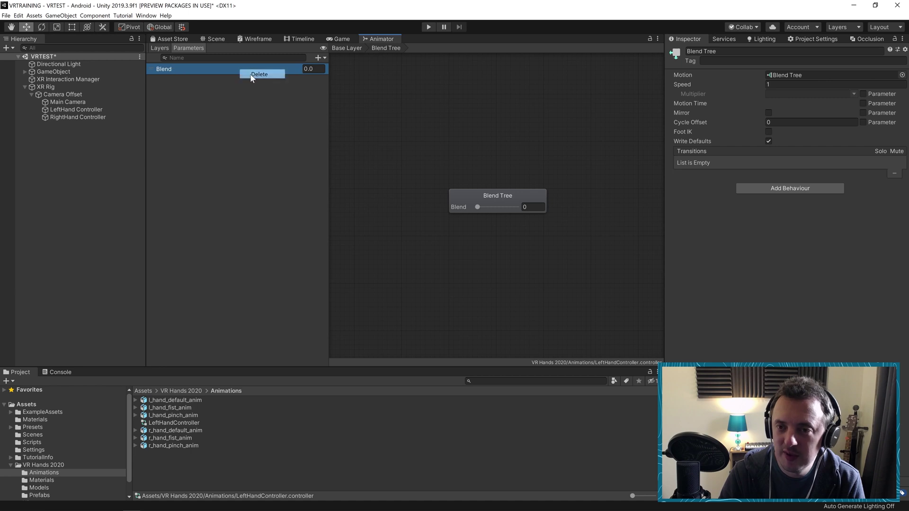
left_click(259, 75)
left_click(483, 271)
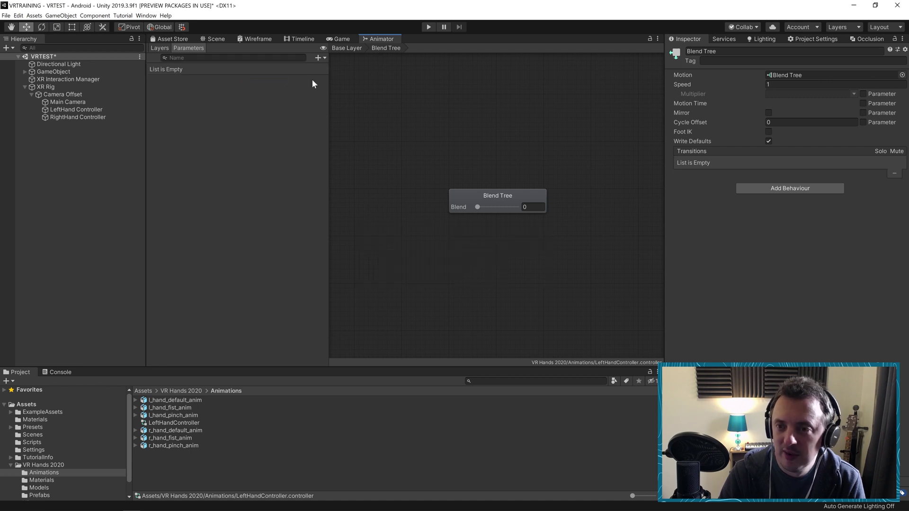
- Add two float parameters named Trigger and Grip
left_click(317, 58)
left_click(327, 67)
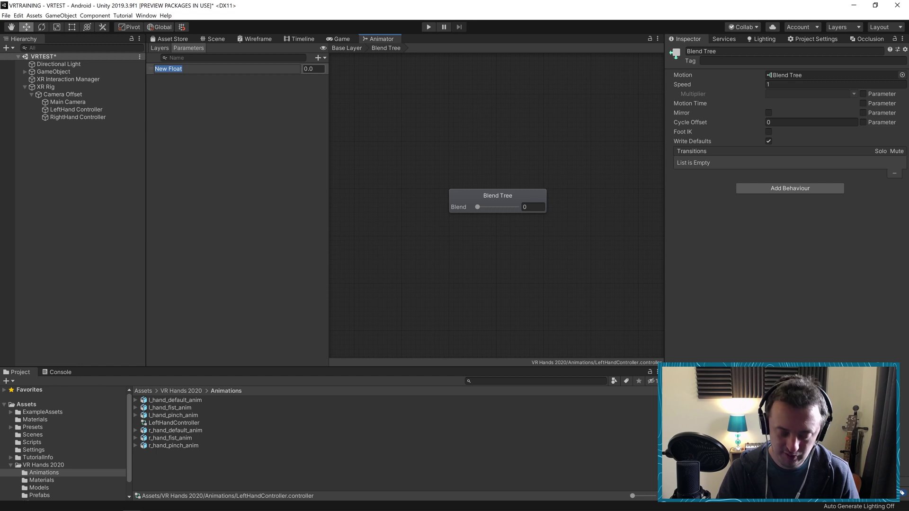
type("Tr")
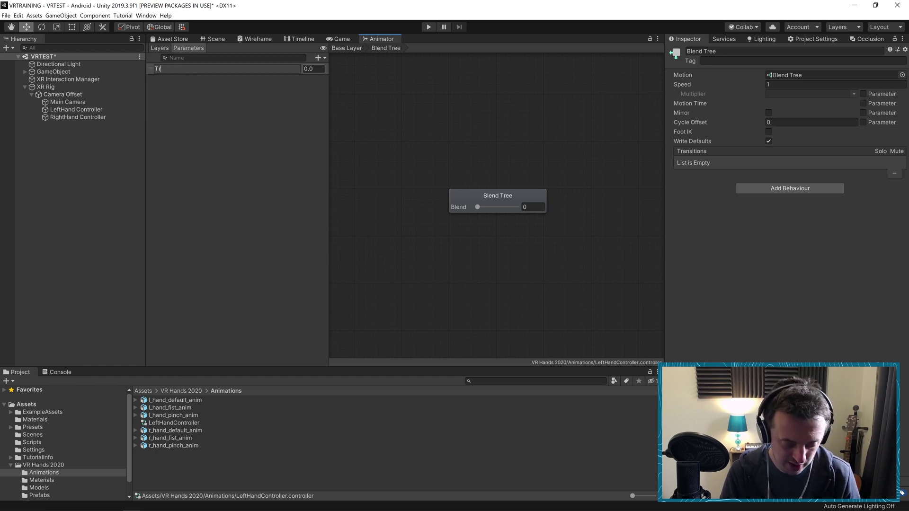
type("igger")
key("Return")
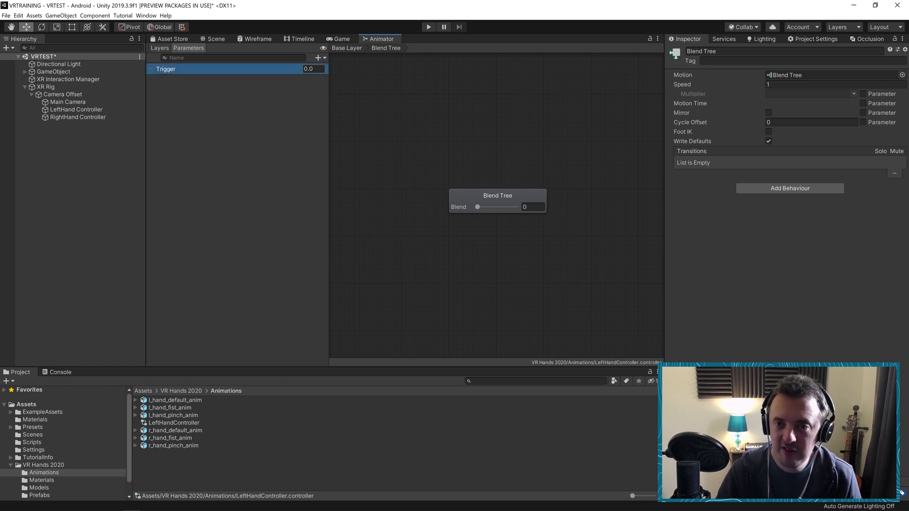
left_click(319, 58)
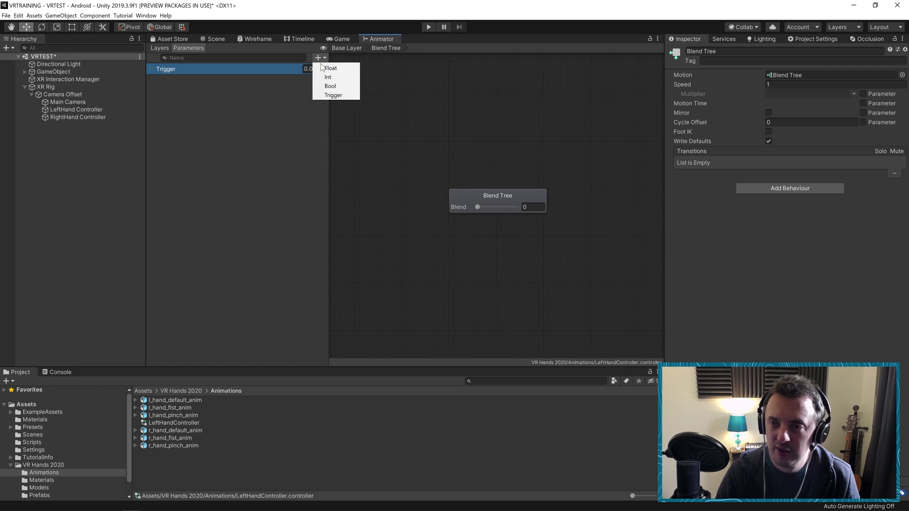
left_click(337, 76)
type("Grip")
key("Return")
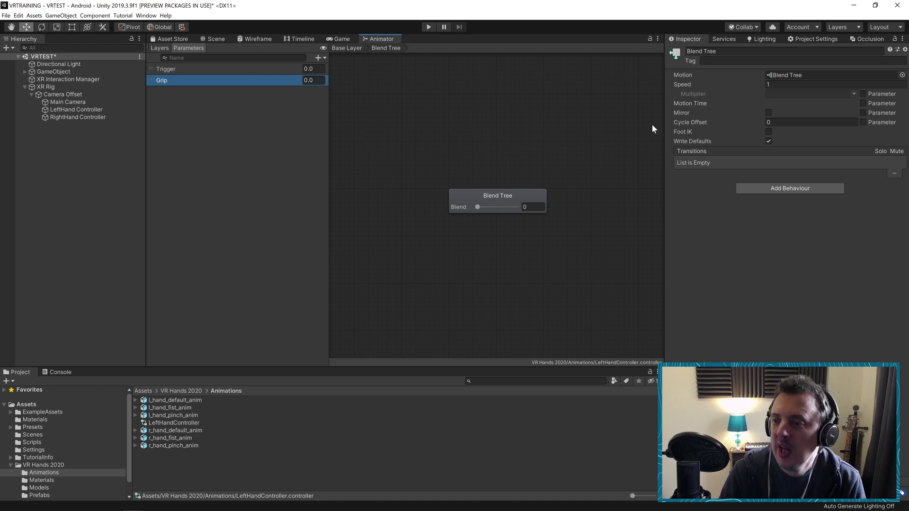
left_click(465, 192)
- Set the blend tree to 2D Freeform Cartesian driven by Trigger and Grip
left_click(747, 61)
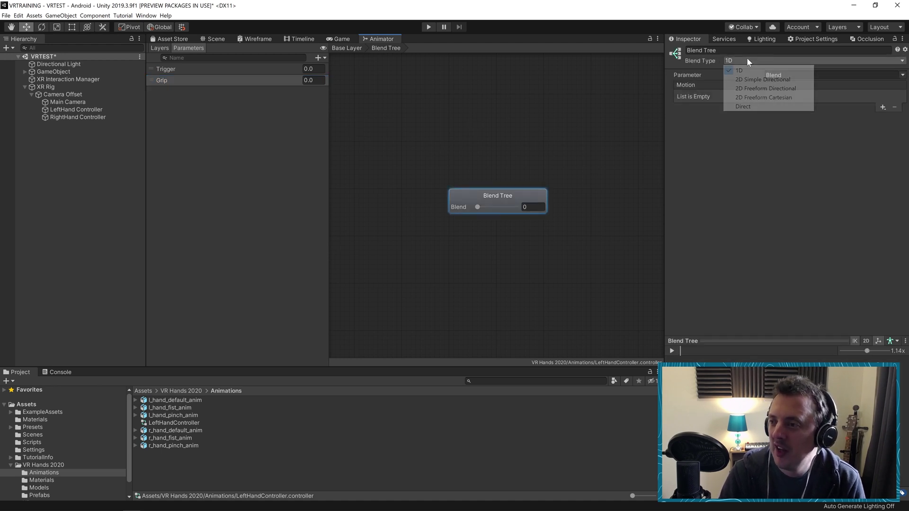
left_click(751, 99)
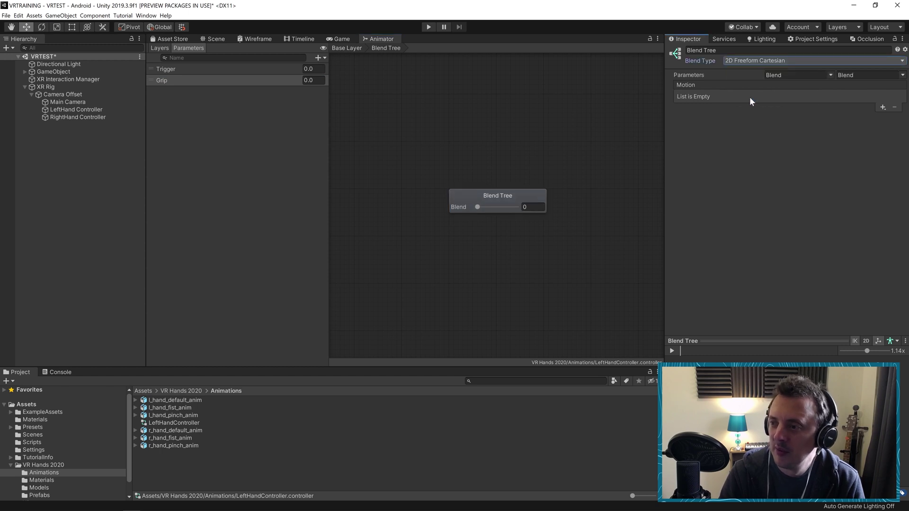
left_click(832, 75)
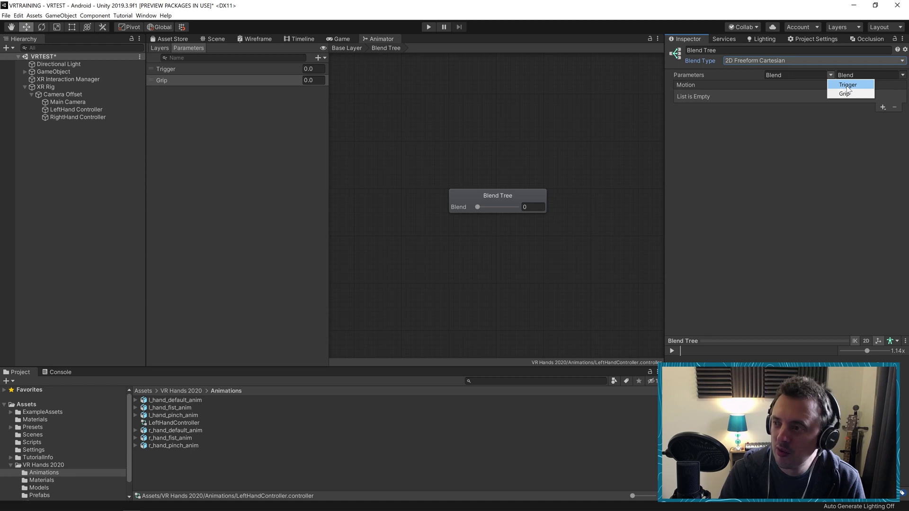
left_click(847, 85)
left_click(902, 75)
left_click(880, 94)
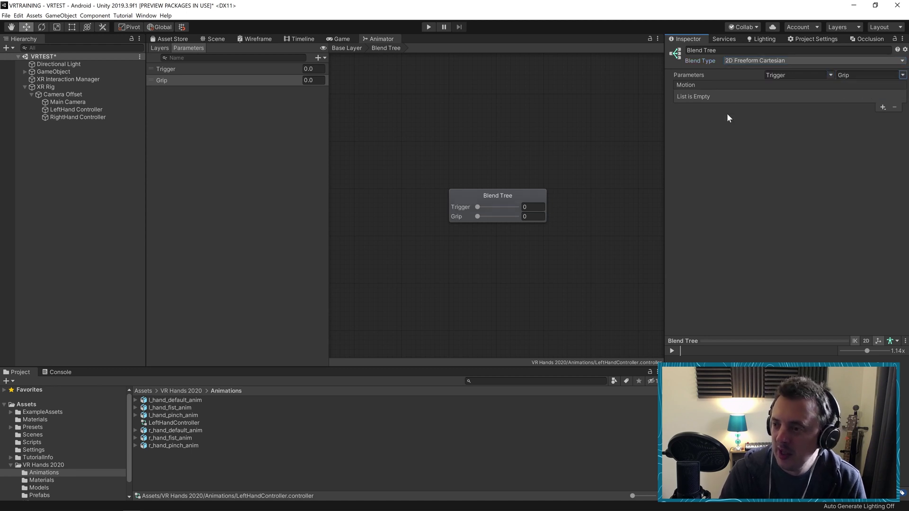
- Add four empty motion fields to the blend tree
left_click(883, 108)
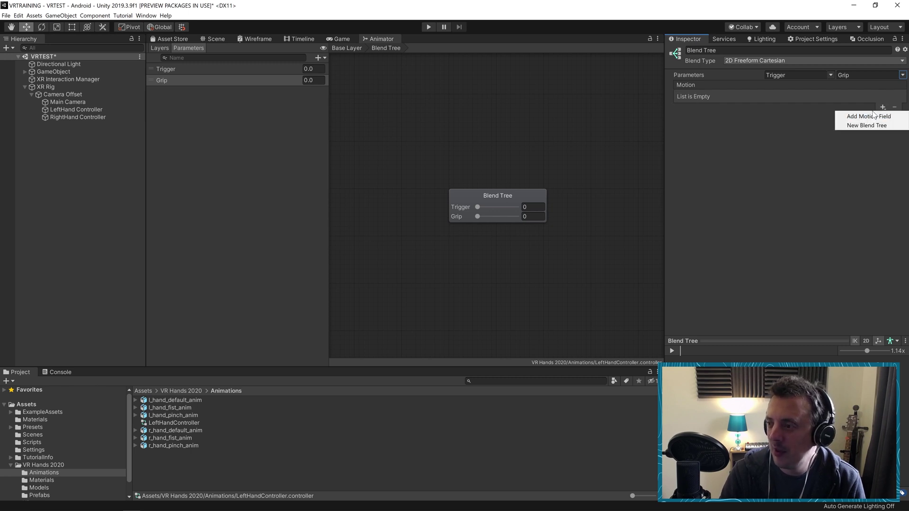
left_click(868, 116)
left_click(882, 107)
left_click(881, 118)
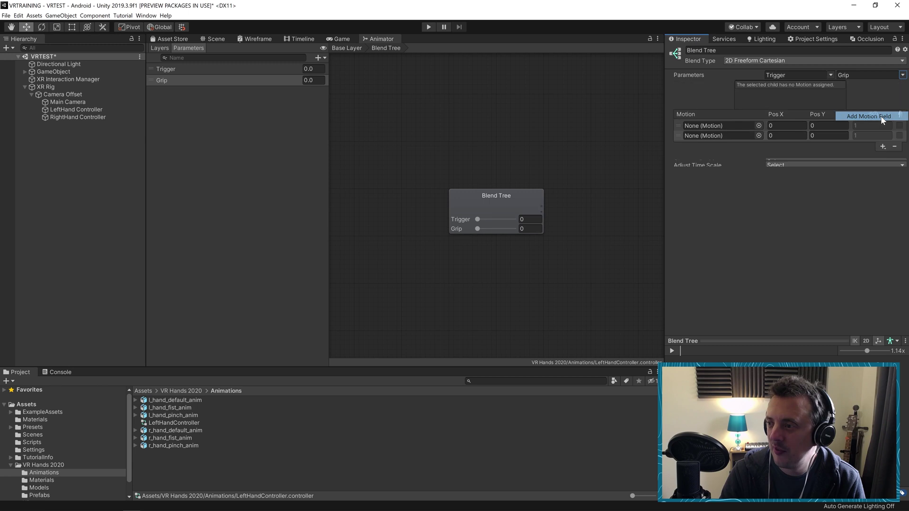
left_click(884, 231)
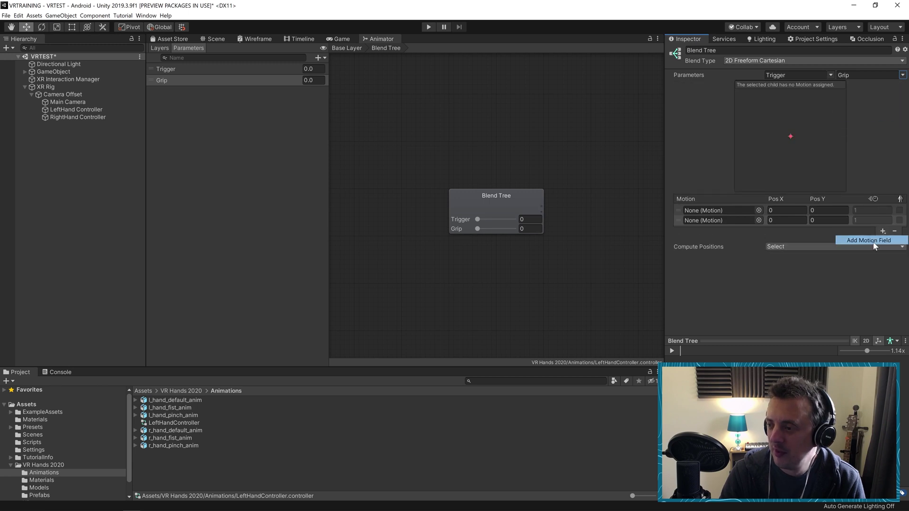
left_click(881, 240)
left_click(883, 241)
left_click(870, 250)
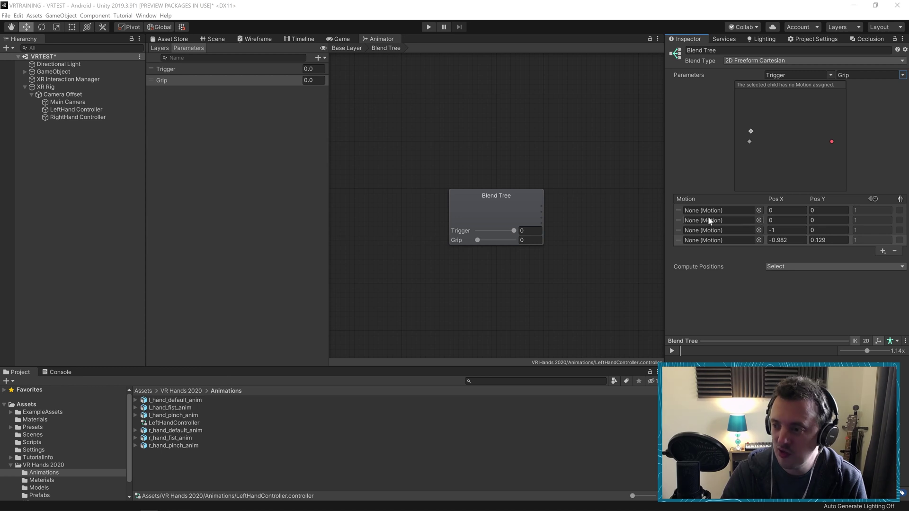
- Set motion one to Take 001 and motion two to l_hand_pinch_anim at Pos X 1
left_click(135, 400)
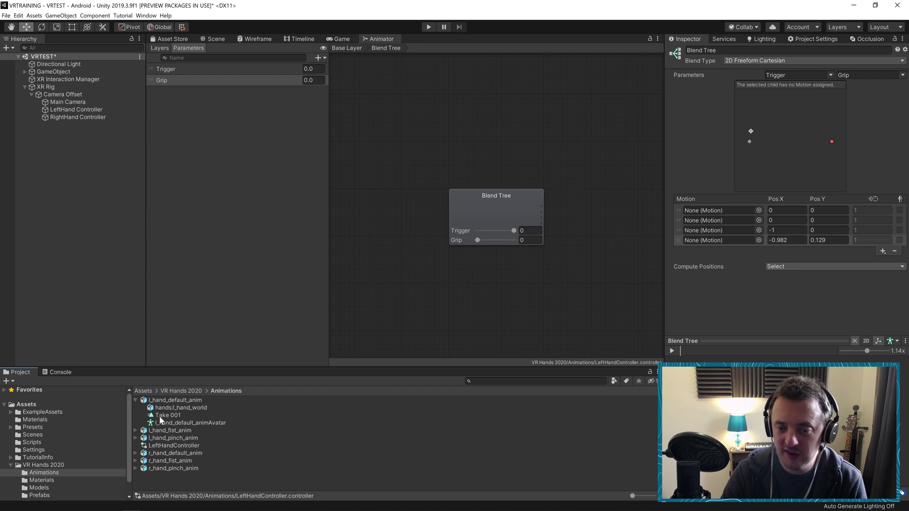
left_click_drag(161, 415, 702, 212)
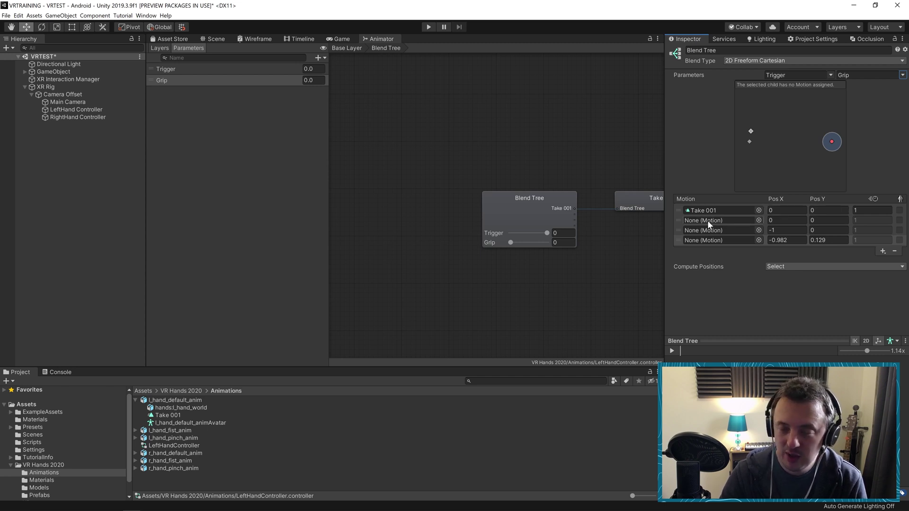
left_click(136, 437)
left_click_drag(164, 453, 721, 225)
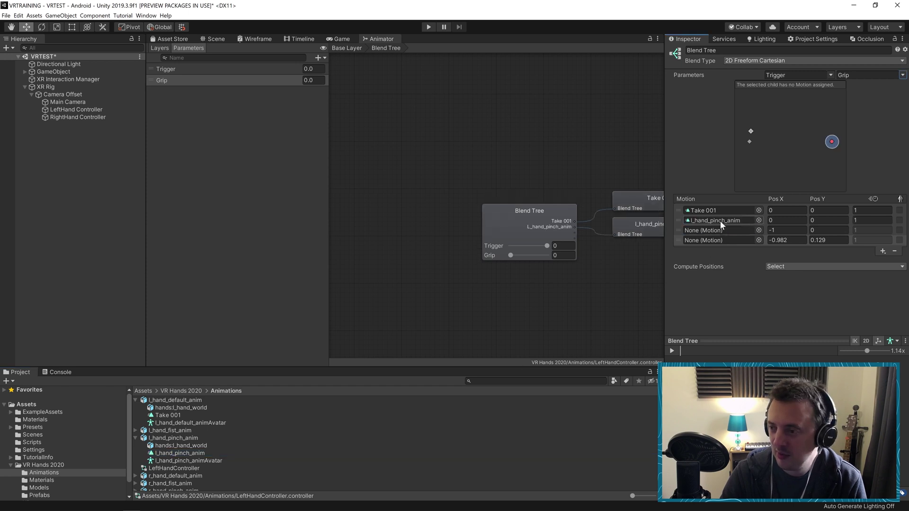
left_click(770, 220)
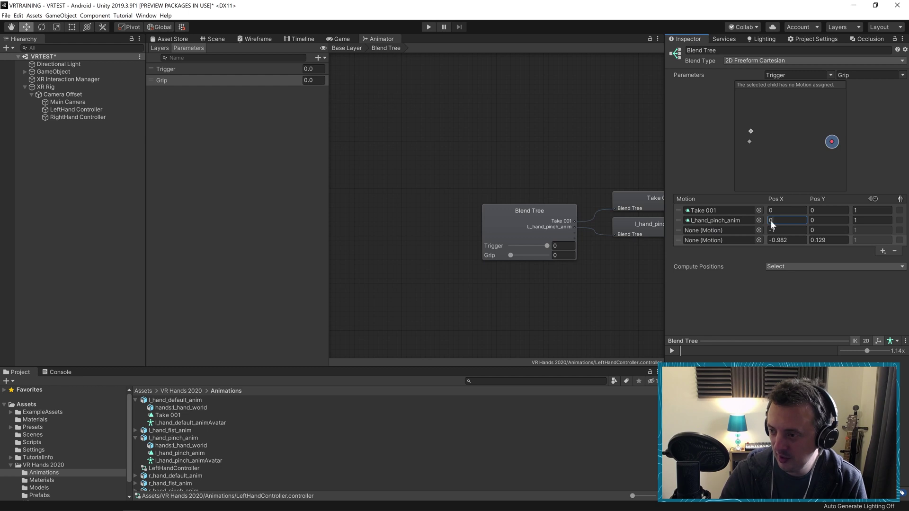
type("1")
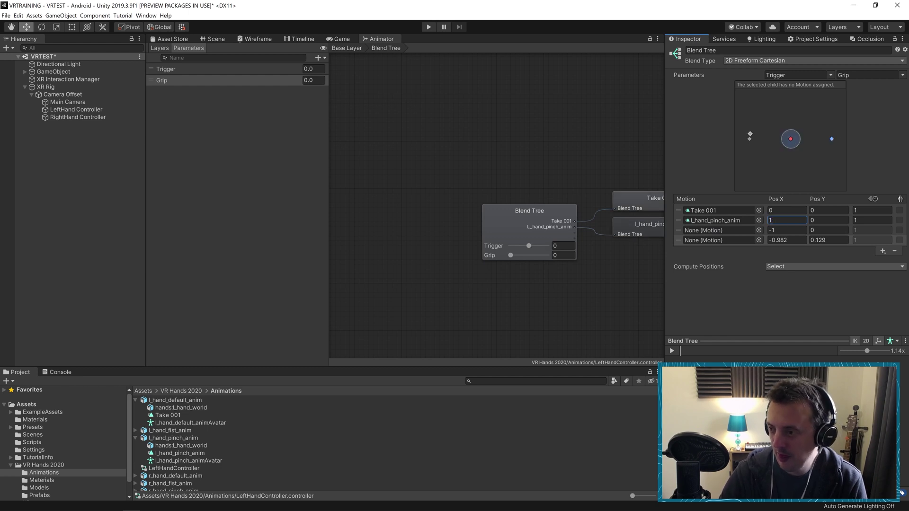
key("Return")
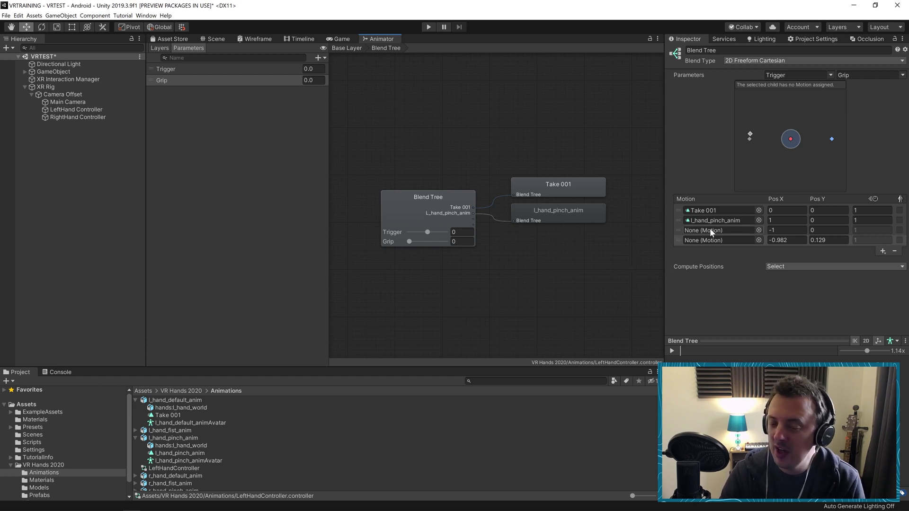
left_click(136, 401)
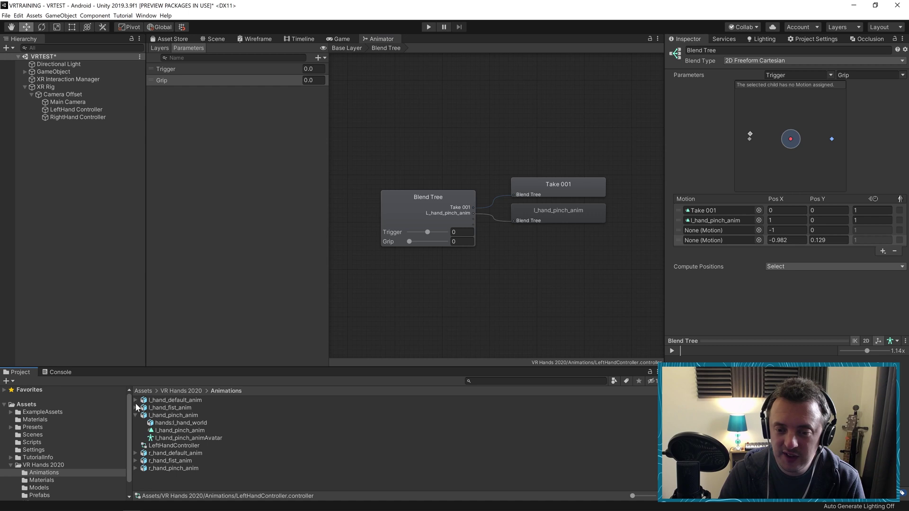
left_click(136, 415)
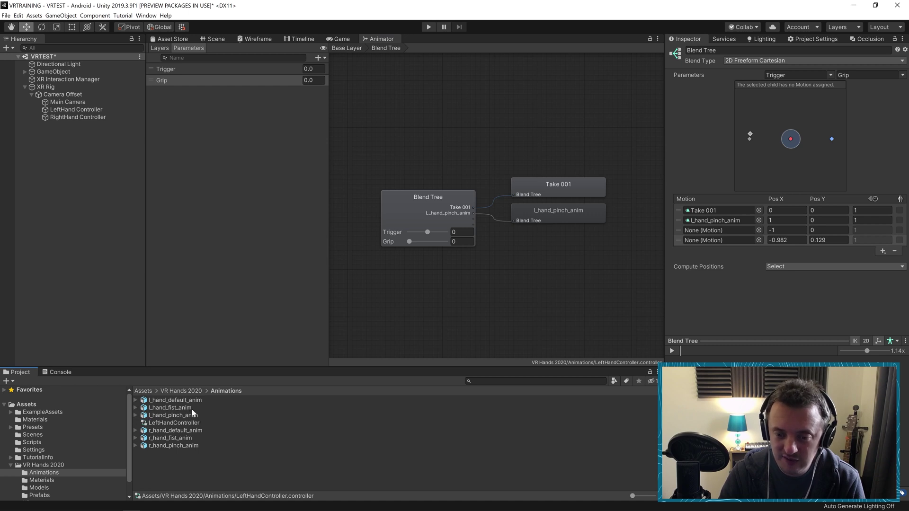
- Put l_hand_fist in the third motion slot at position 0,1
left_click(136, 408)
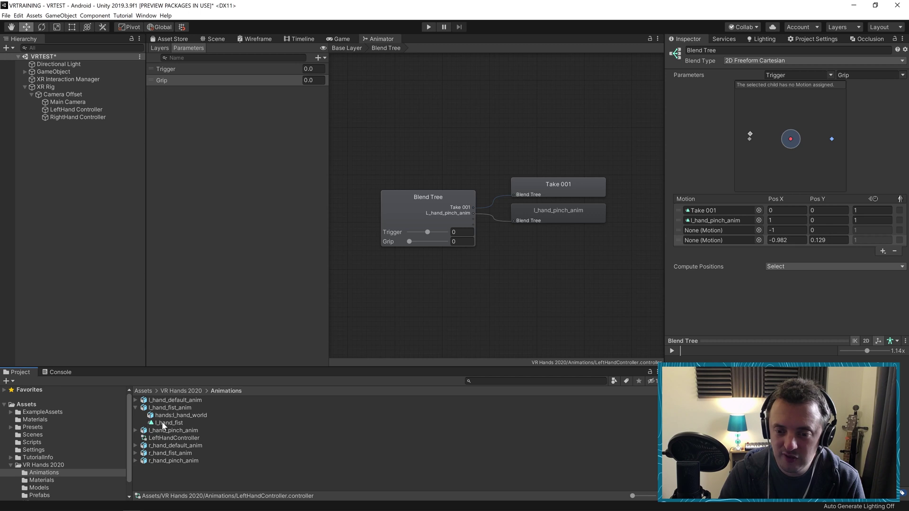
left_click_drag(164, 424, 723, 230)
left_click(786, 230)
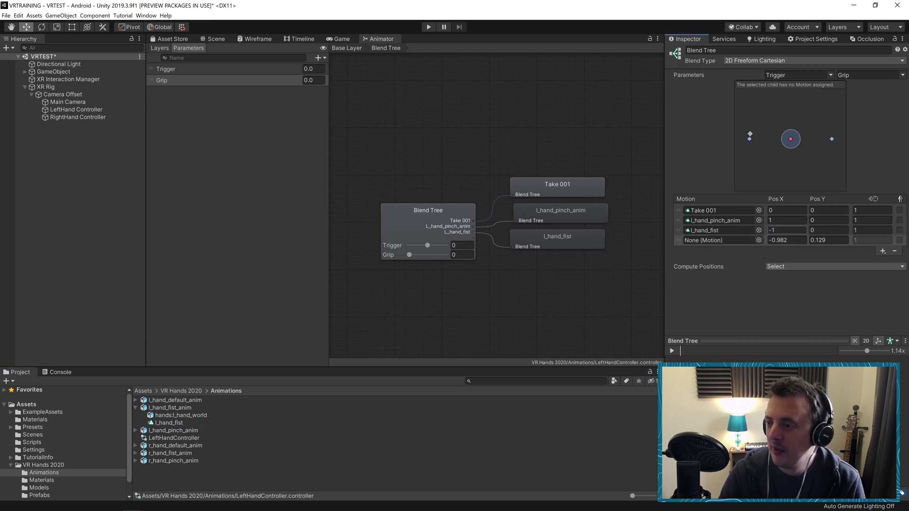
type("0")
key("Tab")
type("1")
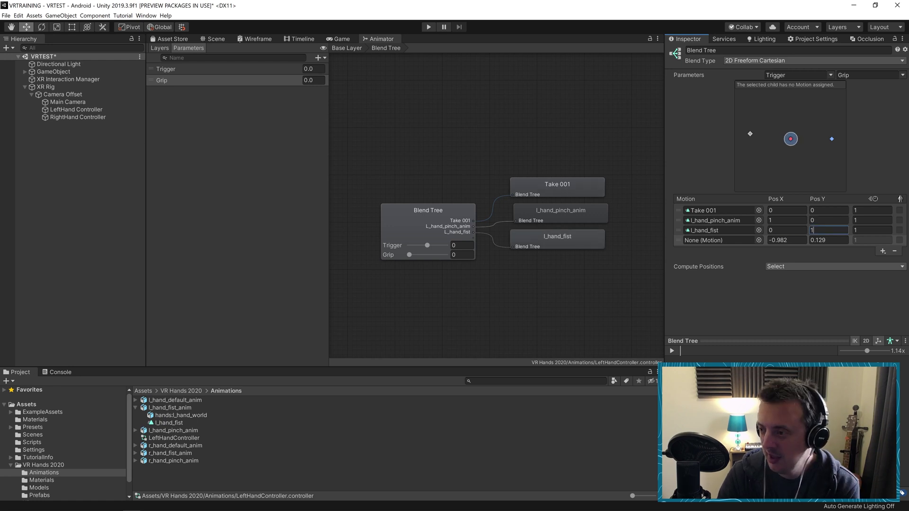
key("Return")
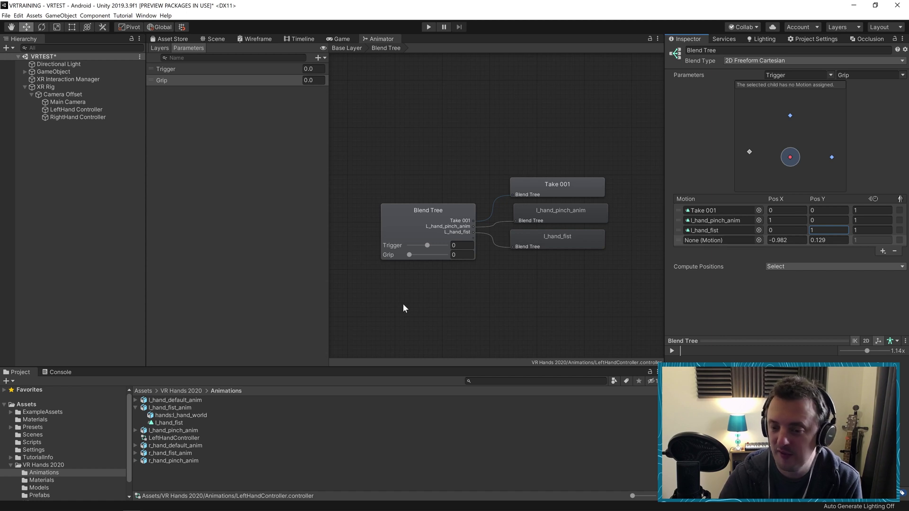
- Put l_hand_fist in the fourth motion slot at position 1,1
left_click_drag(209, 420, 725, 239)
left_click(777, 240)
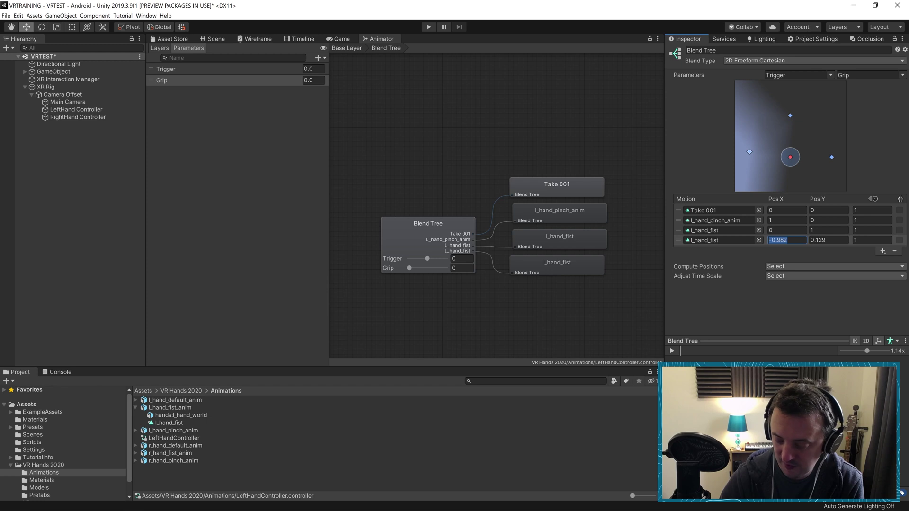
type("1")
key("Tab")
type("1")
key("Return")
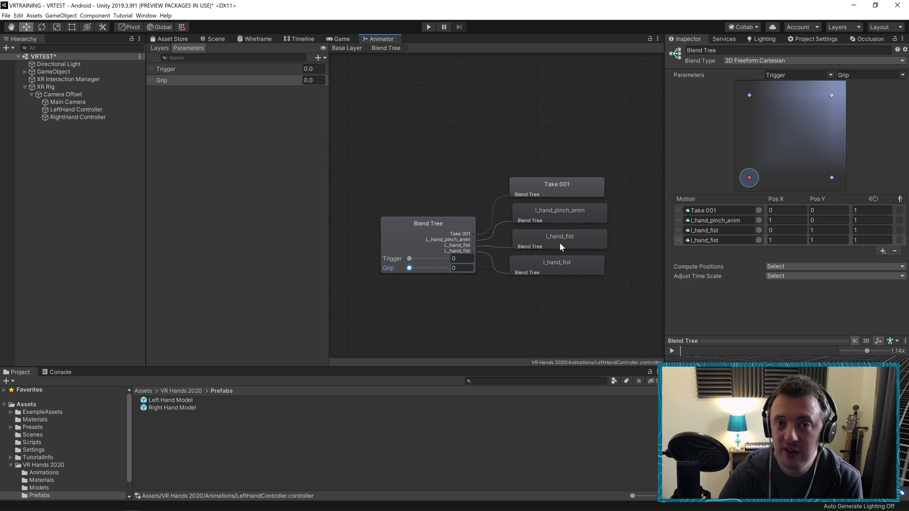
- Duplicate LeftHandController in the Animations folder and rename the copy RightHandController
left_click(68, 471)
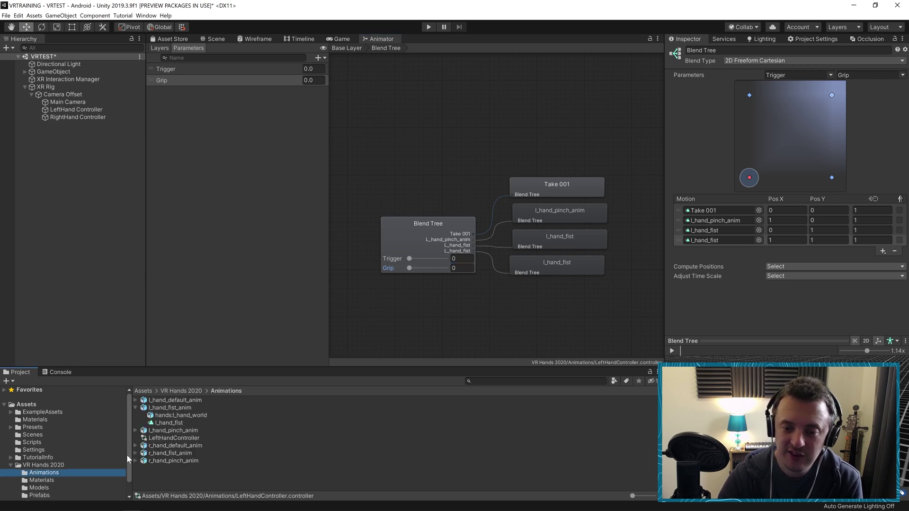
left_click(135, 408)
left_click(160, 424)
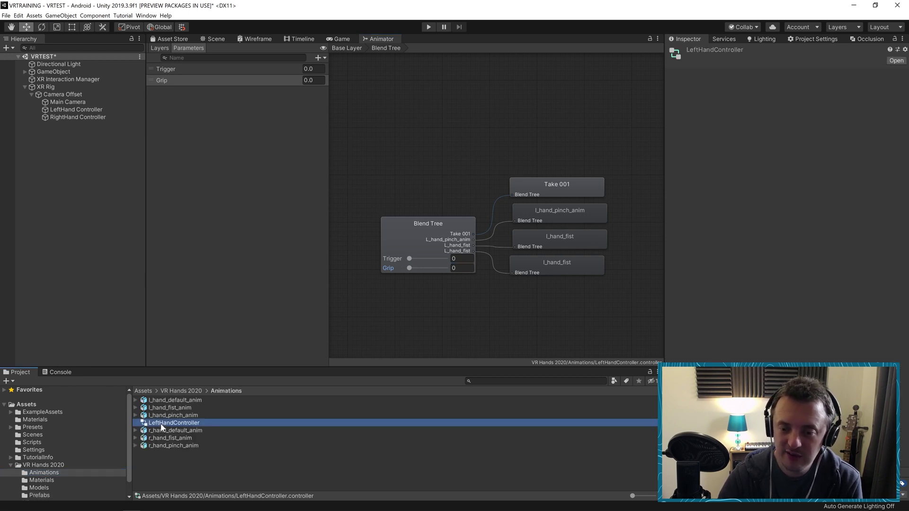
key("ctrl+d")
right_click(161, 424)
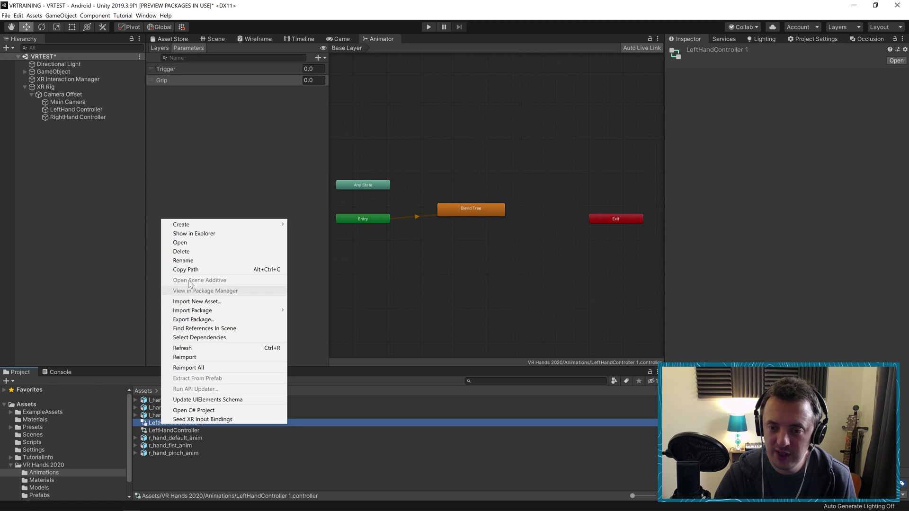
left_click(190, 260)
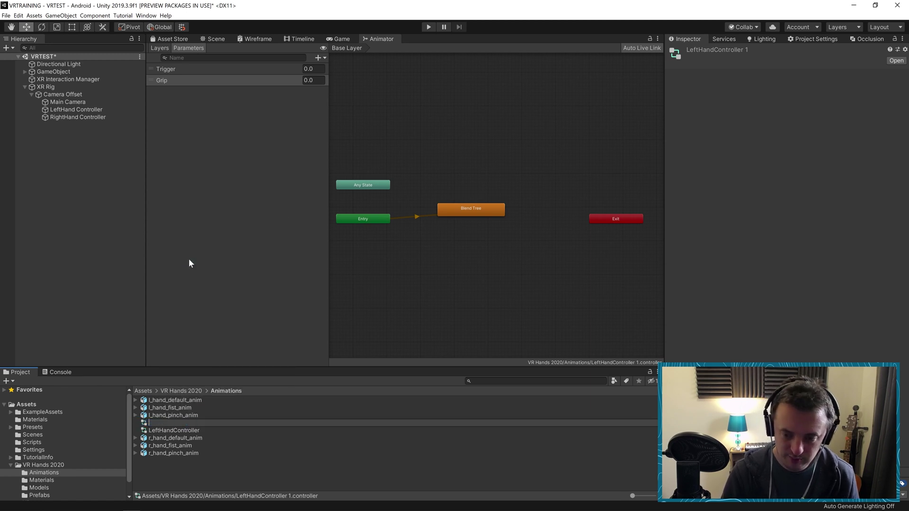
type("Right")
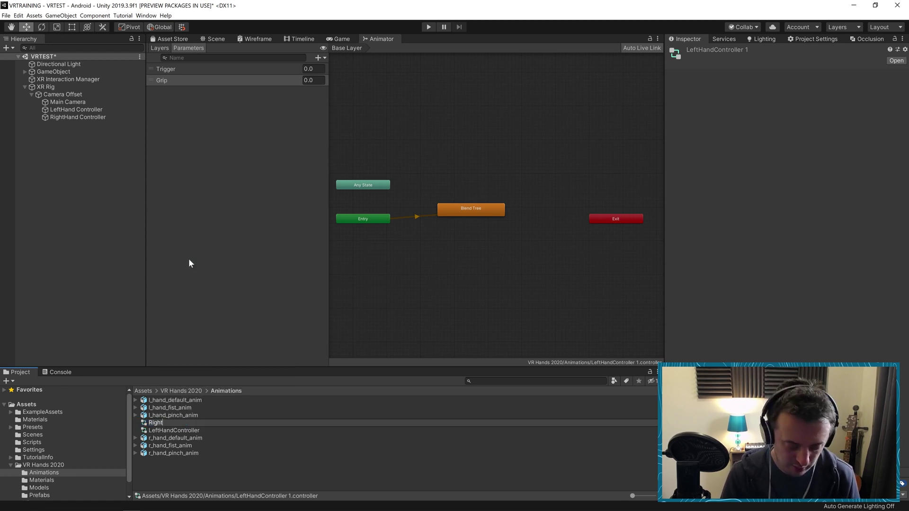
type("HandController")
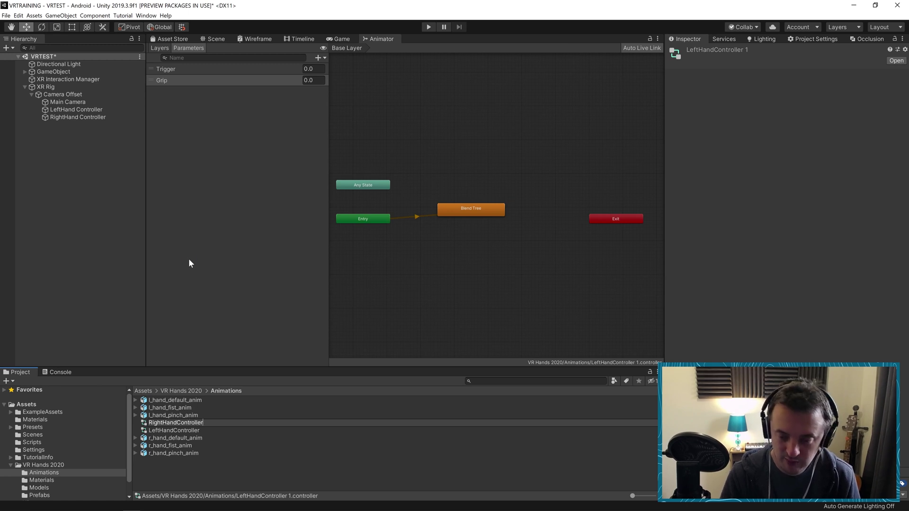
key("Return")
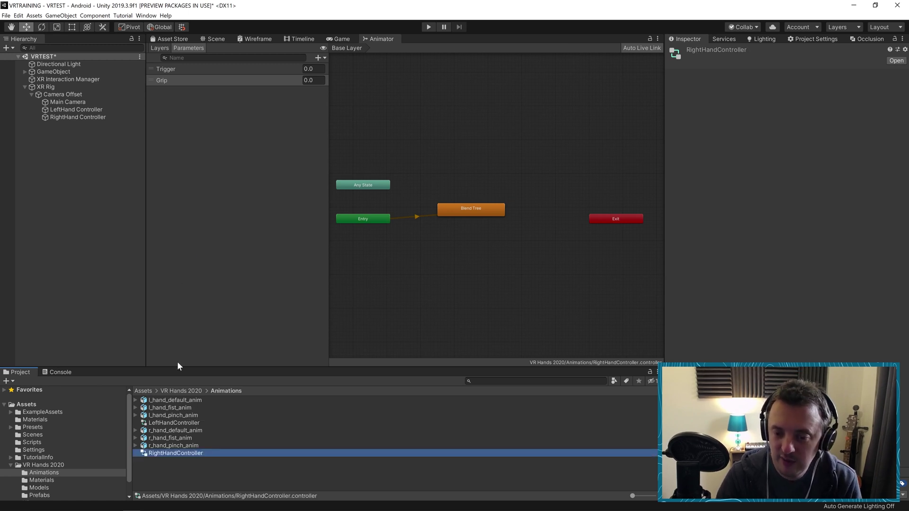
- Open RightHandController's Blend Tree and set its first motion to the right hand's Take 001
double_click(461, 211)
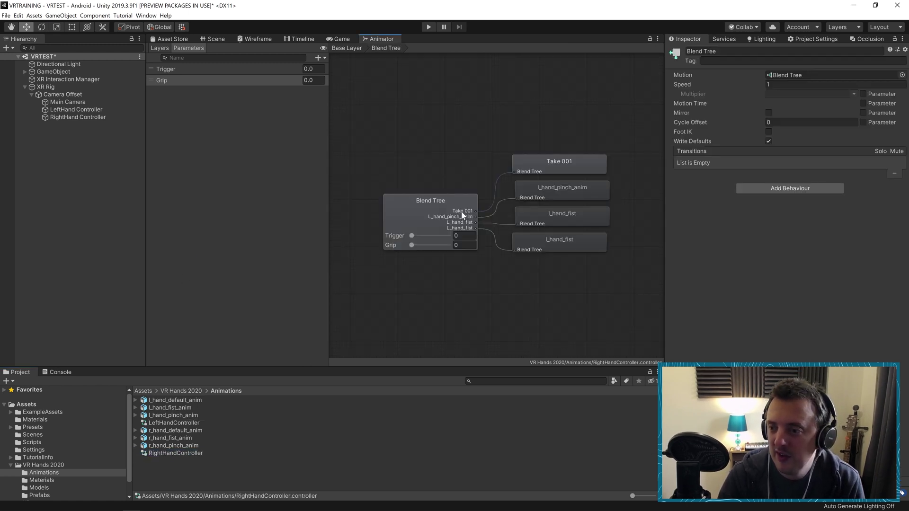
left_click(437, 224)
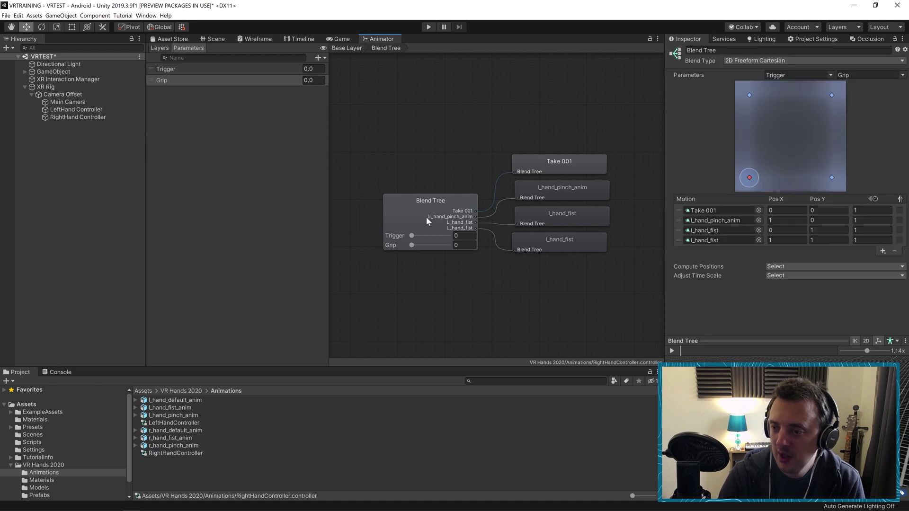
left_click(702, 211)
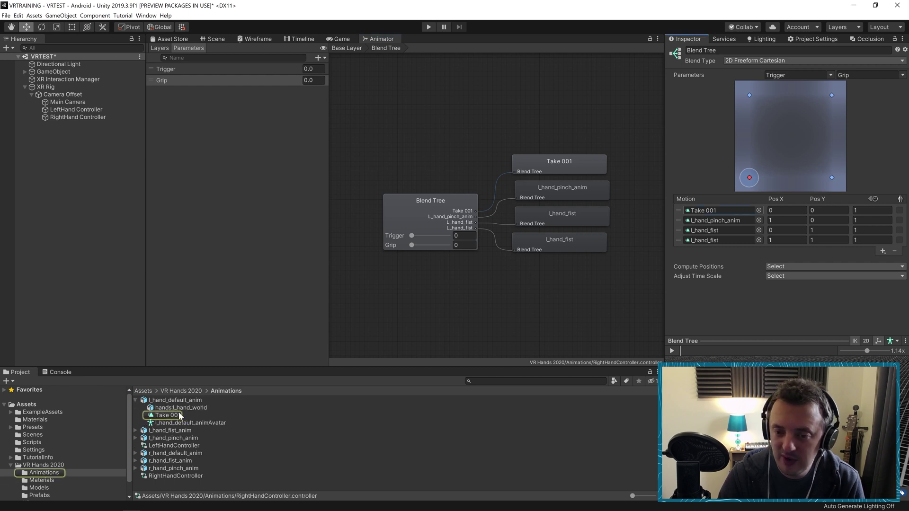
left_click(136, 400)
left_click(136, 430)
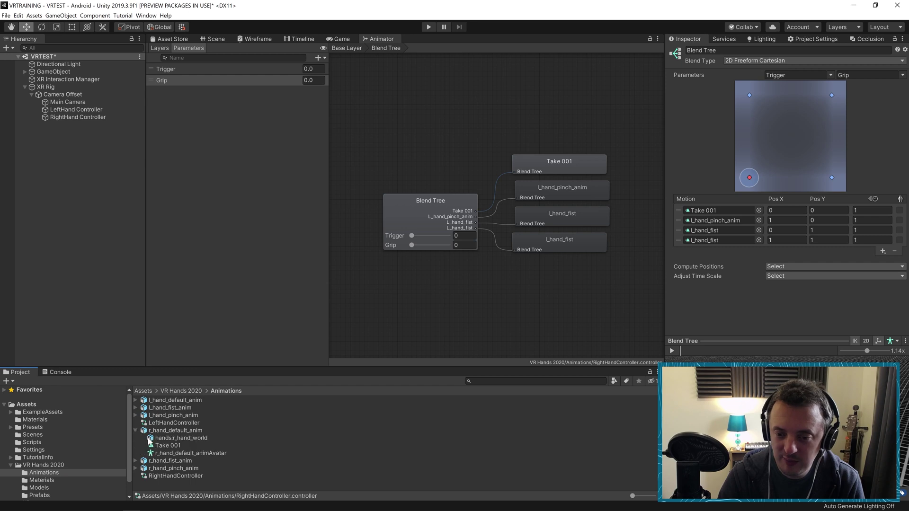
left_click_drag(162, 448, 713, 212)
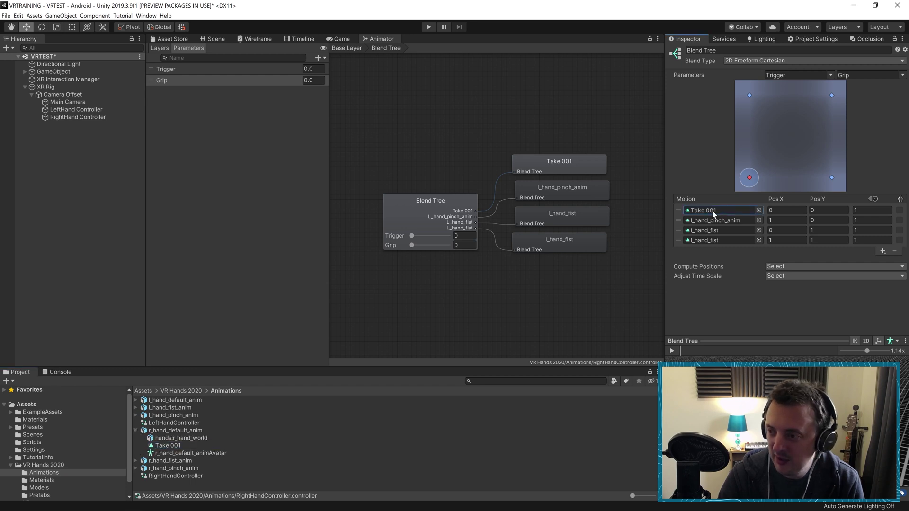
- Set the other motions to r_hand_pinch_anim and r_hand_fist in both fist slots, then save the scene
left_click(136, 430)
left_click(137, 446)
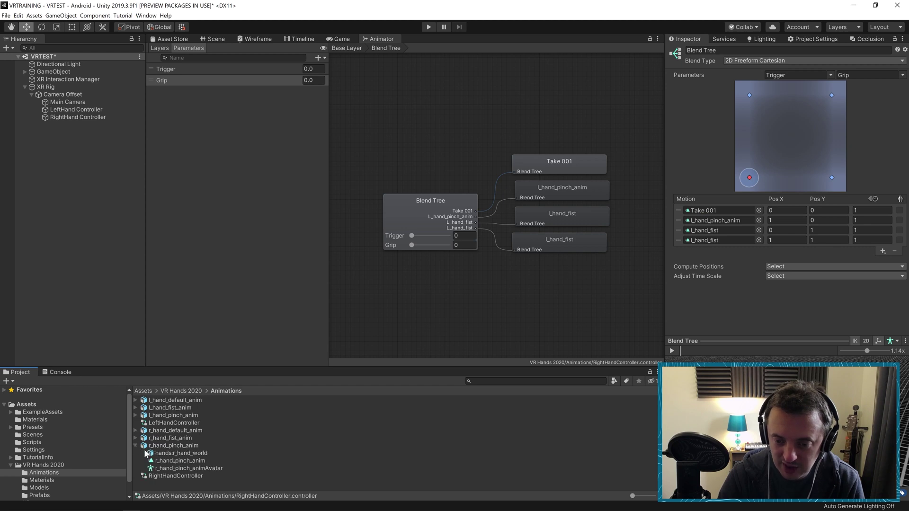
left_click_drag(166, 461, 710, 220)
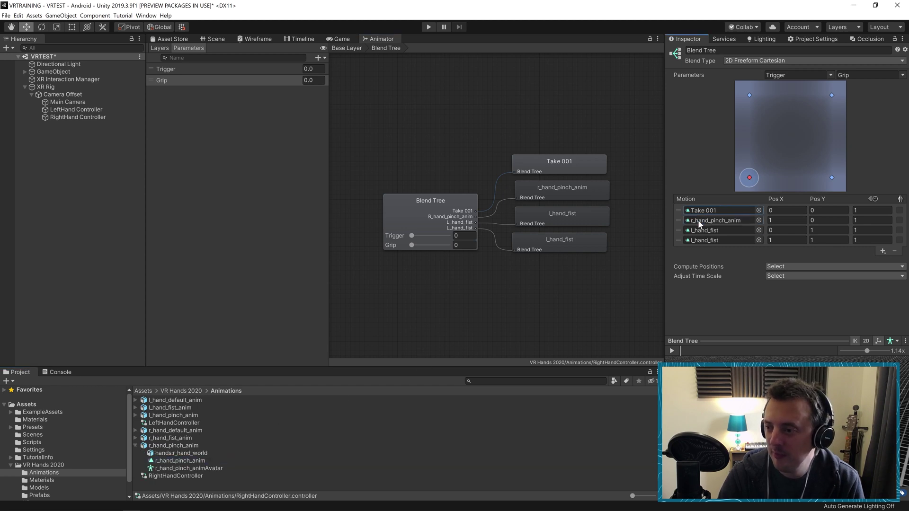
left_click(135, 446)
left_click(135, 438)
left_click_drag(168, 453, 710, 231)
left_click_drag(182, 453, 722, 238)
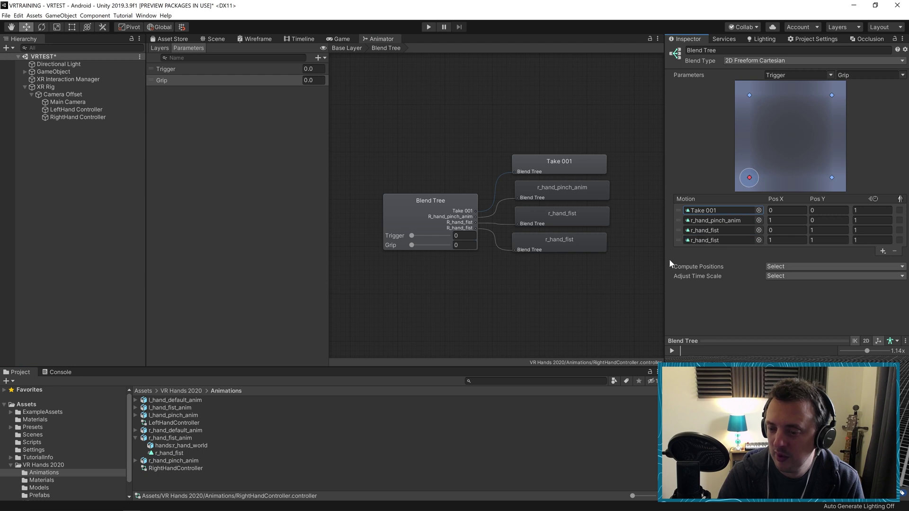
key("ctrl+s")
left_click(412, 248)
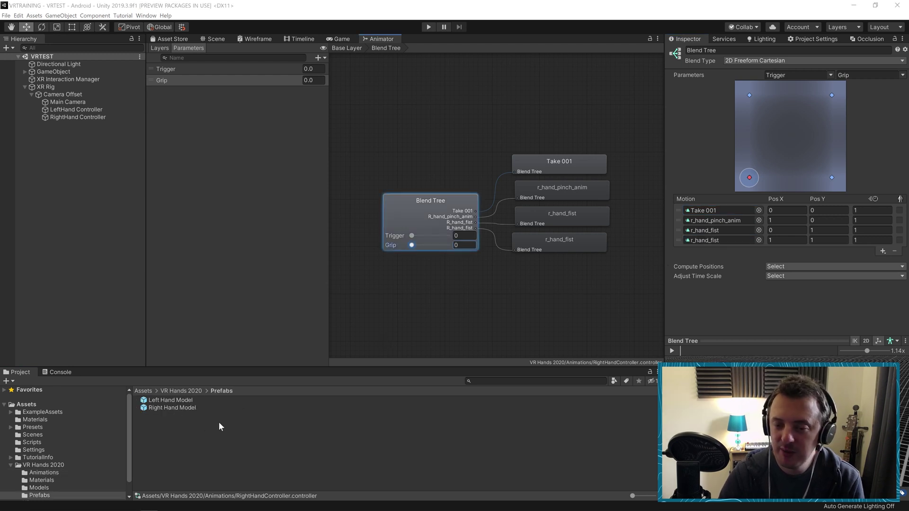
- Assign RightHandController as the Right Hand Model prefab's Animator controller
left_click(177, 408)
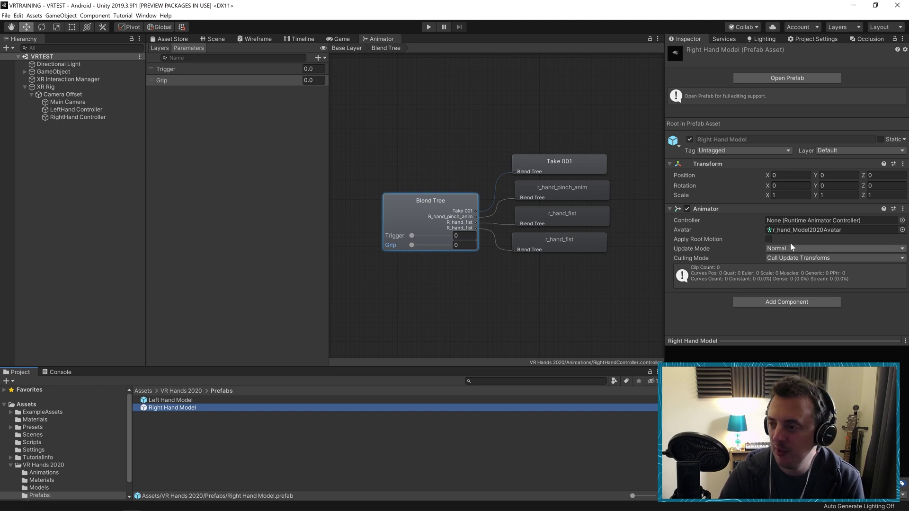
left_click(902, 221)
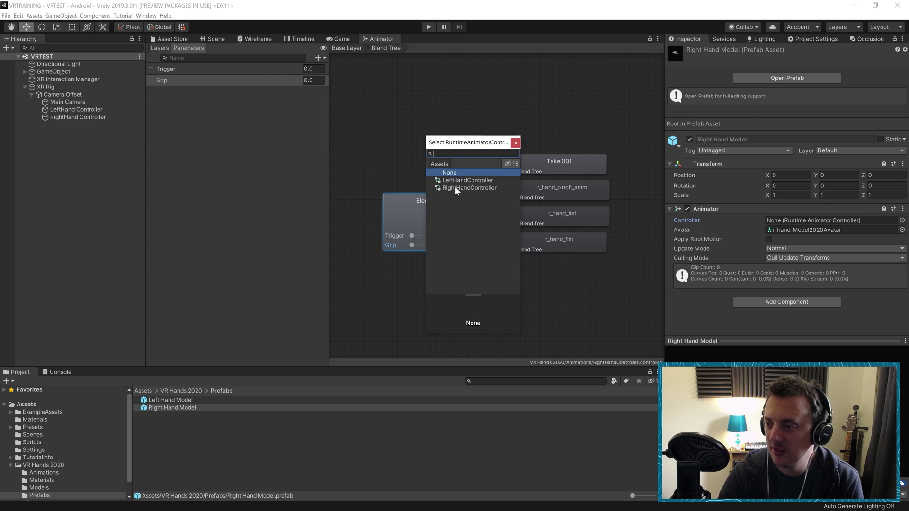
left_click(456, 188)
left_click(516, 143)
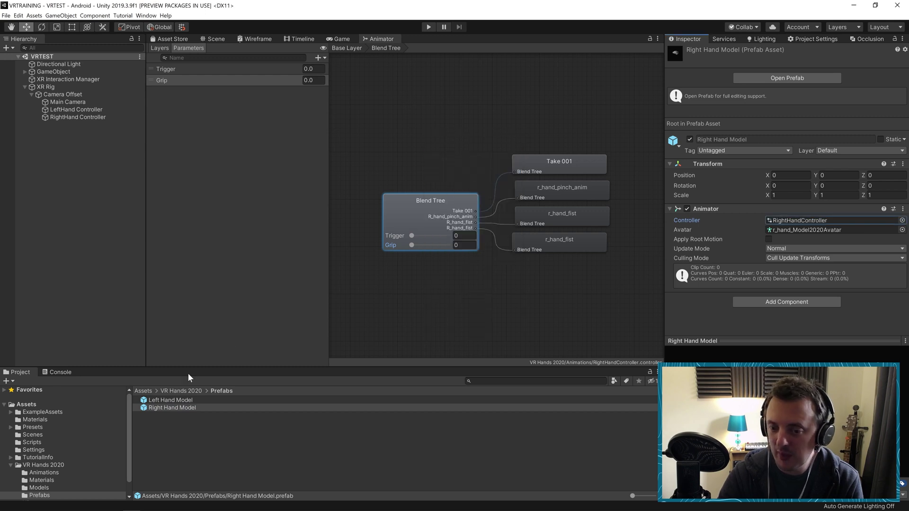
- Assign LeftHandController to the Left Hand Model prefab's Animator, then inspect its Base Layer Grip and Trigger parameters
left_click(170, 401)
left_click(902, 220)
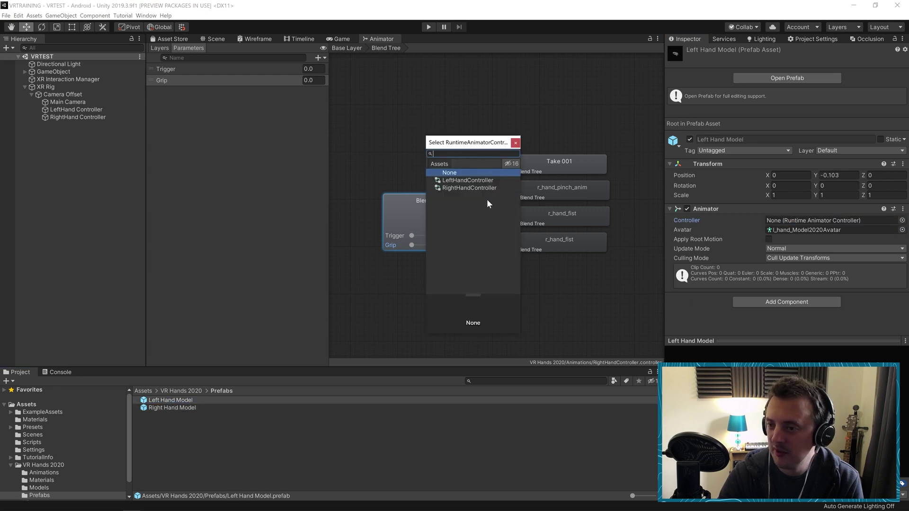
left_click(469, 180)
left_click(513, 143)
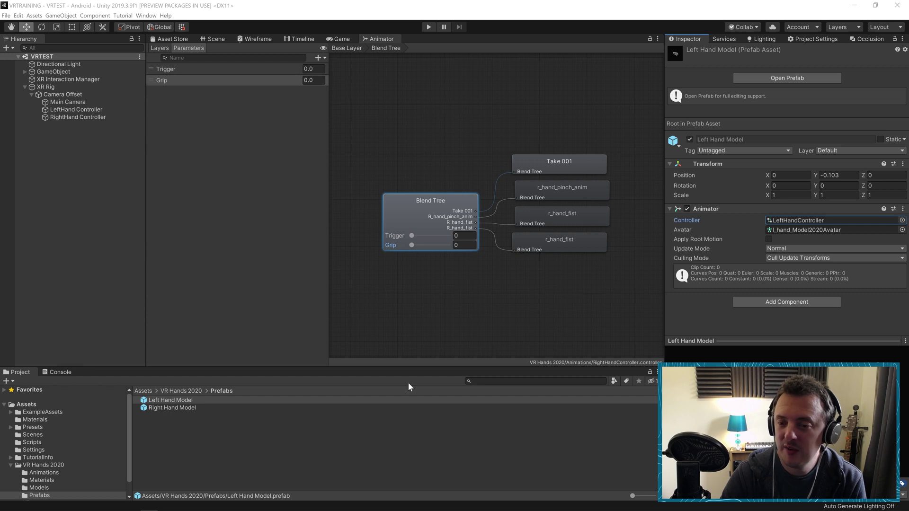
left_click(174, 69)
left_click(181, 80)
left_click(184, 69)
left_click(180, 82)
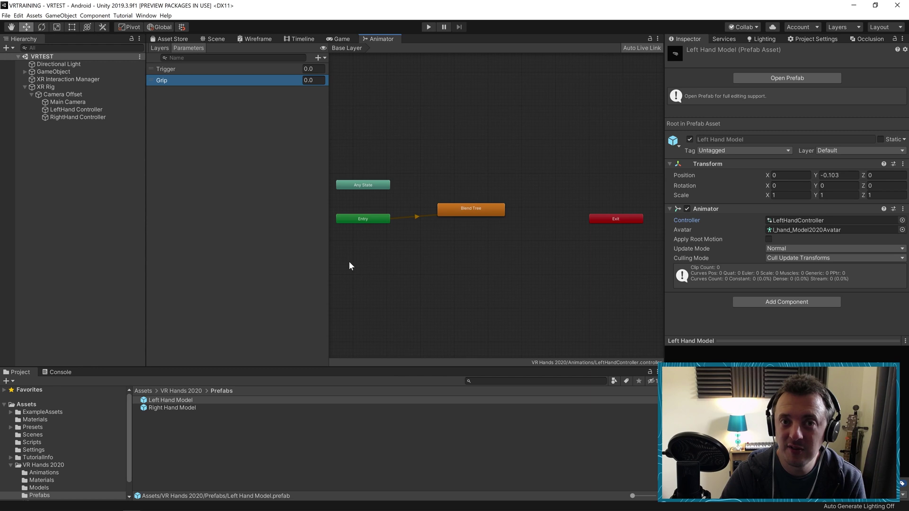
- Create a C# script named HandAnimationController in the Assets/Scripts folder
left_click(166, 376)
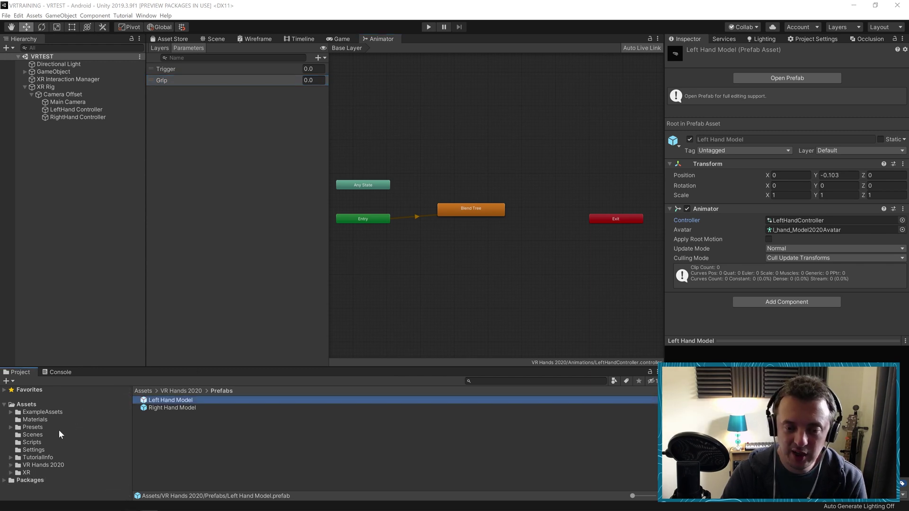
left_click(32, 442)
right_click(195, 432)
mouse_move(258, 234)
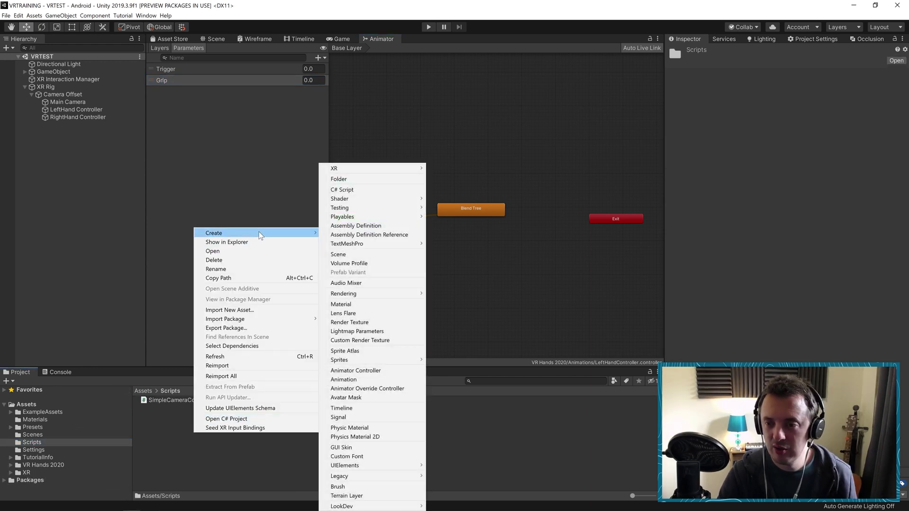
left_click(344, 187)
key("BackSpace")
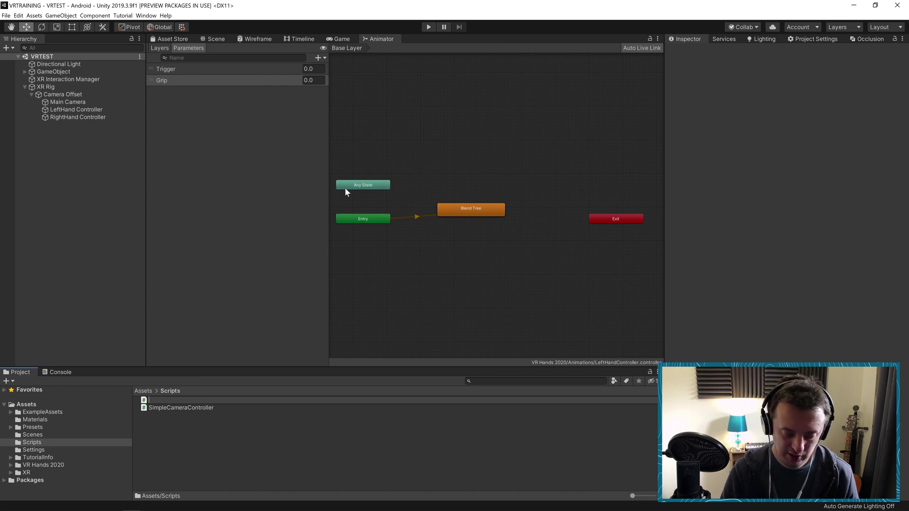
type("HandC")
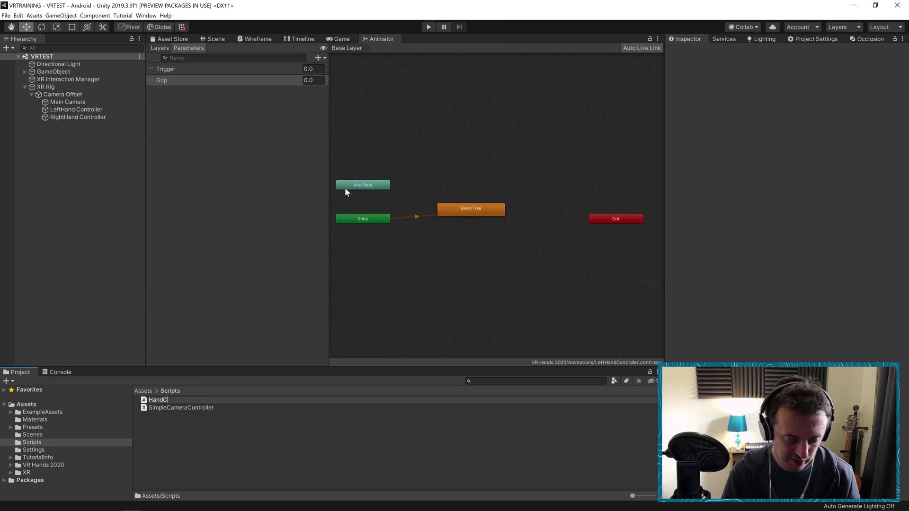
type("o")
key("BackSpace")
key("BackSpace")
type("Animati")
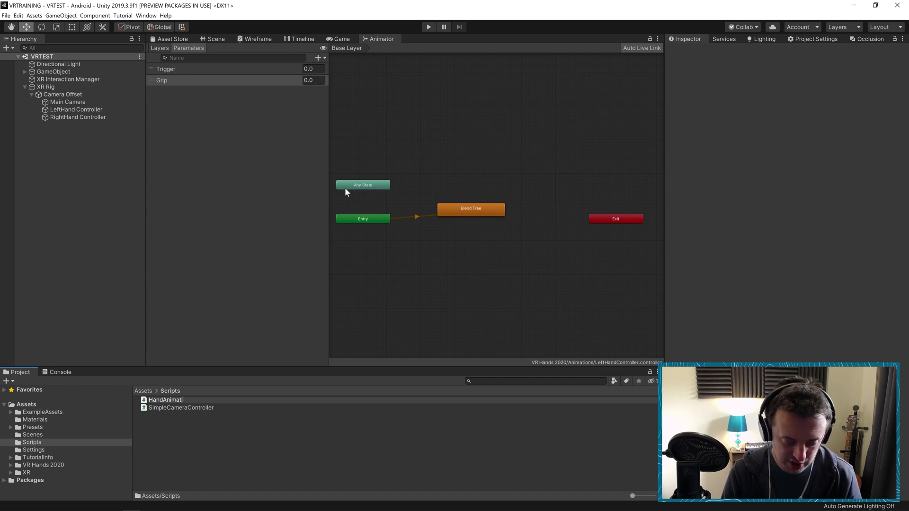
type("onContro")
key("BackSpace")
type("ro")
key("Return")
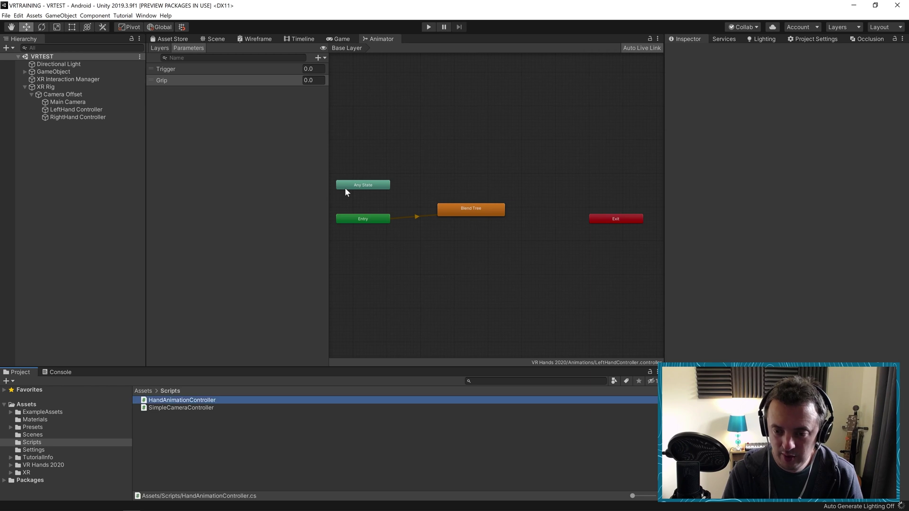
- Open HandAnimationController.cs in Visual Studio, add 'using UnityEngine.XR;' and insert blank lines above Start
double_click(177, 402)
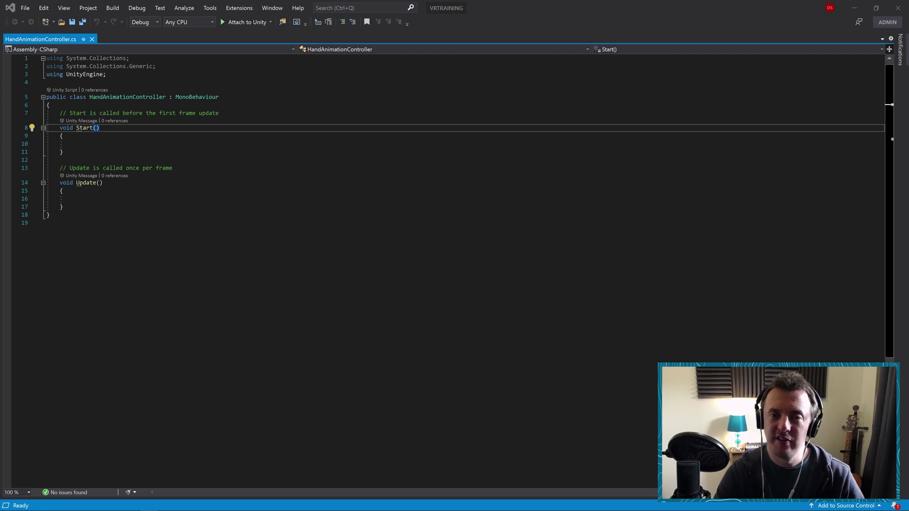
left_click(106, 74)
key("Return")
type("using unity")
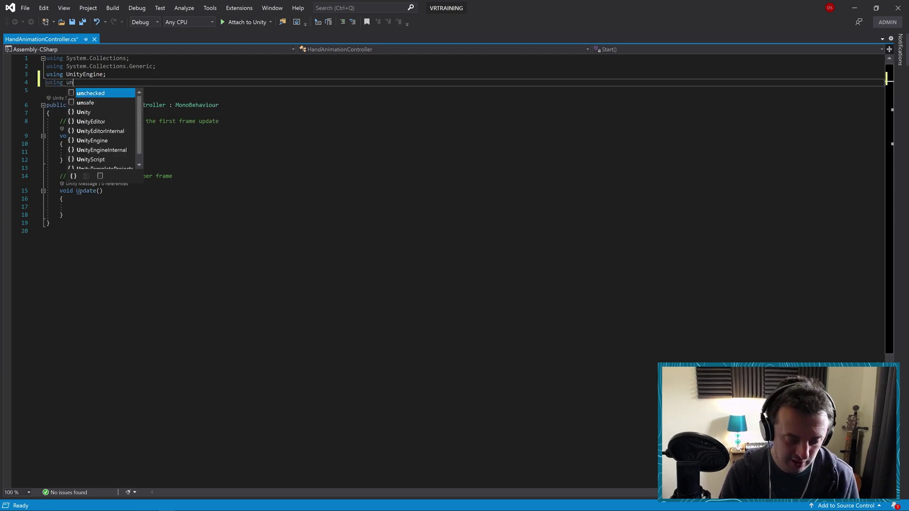
key("Down")
key("Down")
key("Down")
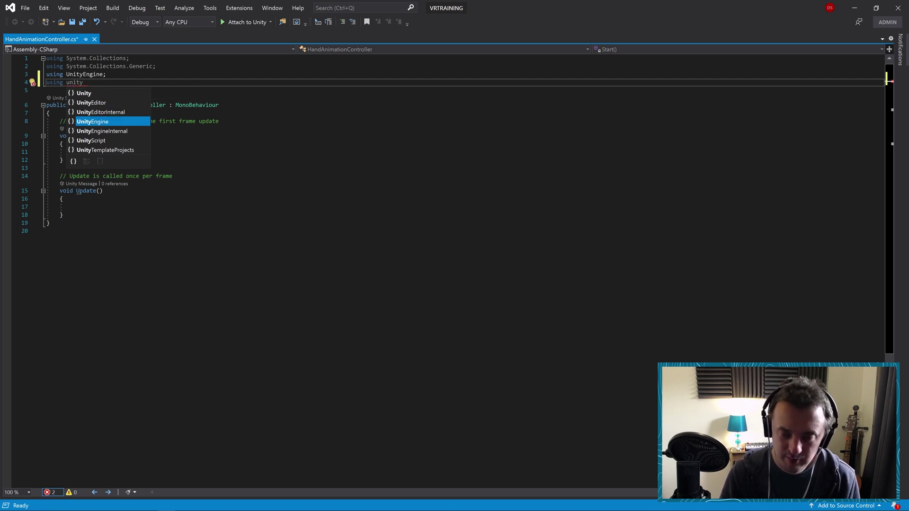
type(".xr")
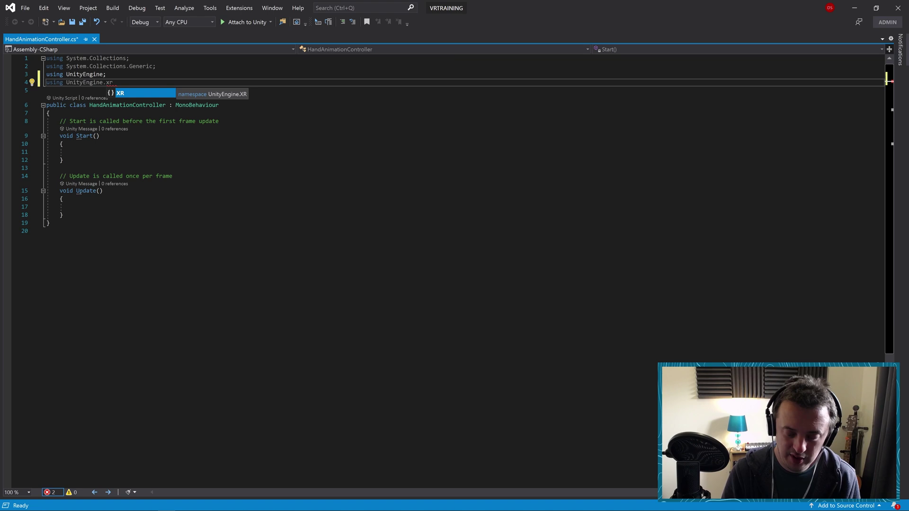
type(";")
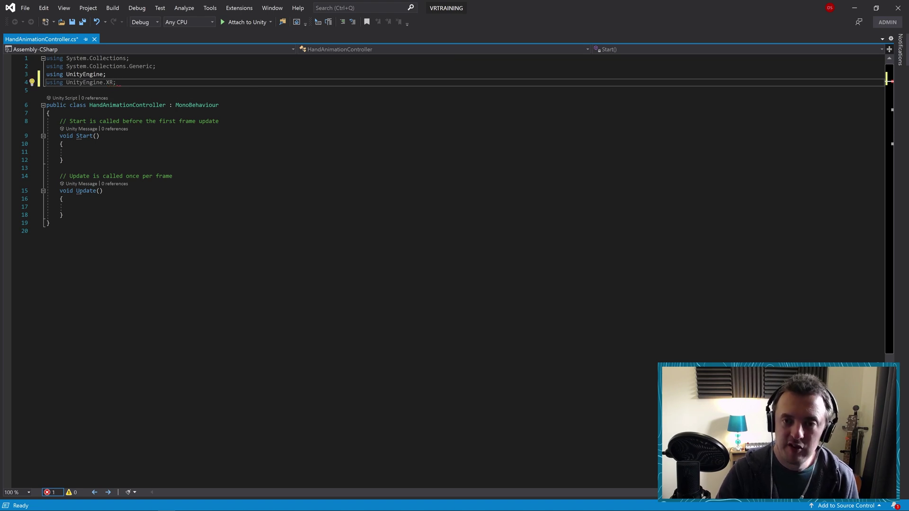
left_click(47, 120)
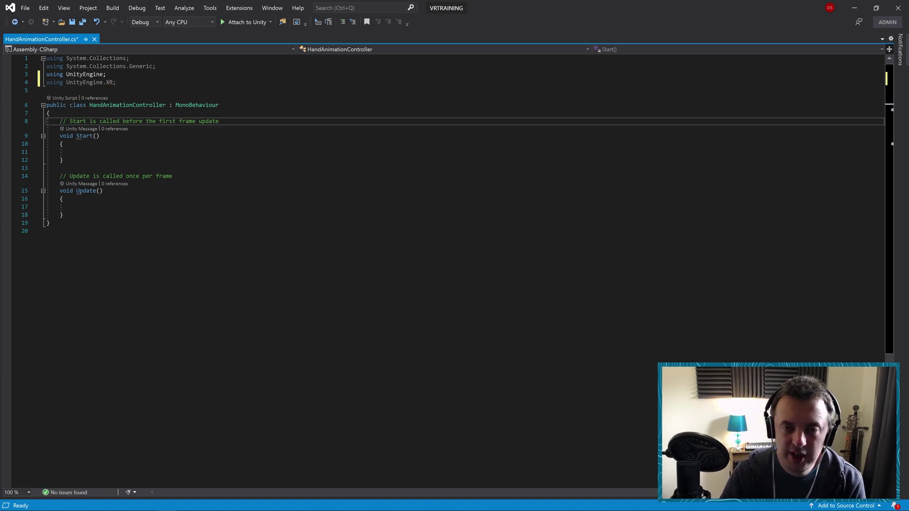
key("Return")
key("Return")
key("Return")
key("Return")
key("Return")
key("Return")
key("Return")
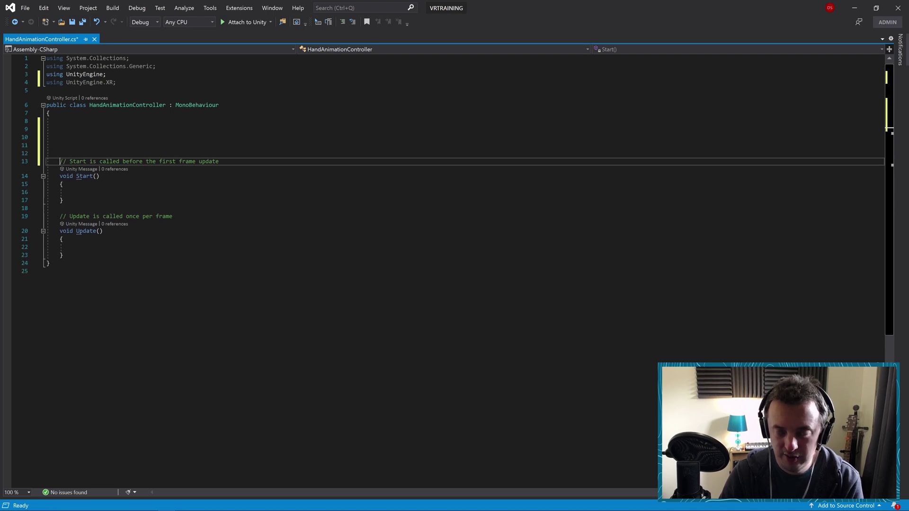
- Declare the field 'public InputDeviceCharacteristics controllerType;' inside the class
left_click(60, 129)
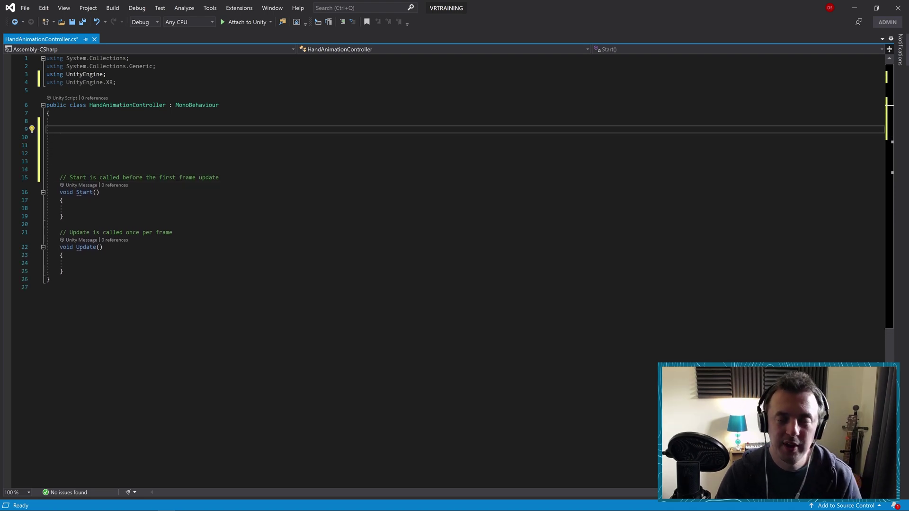
type("publi")
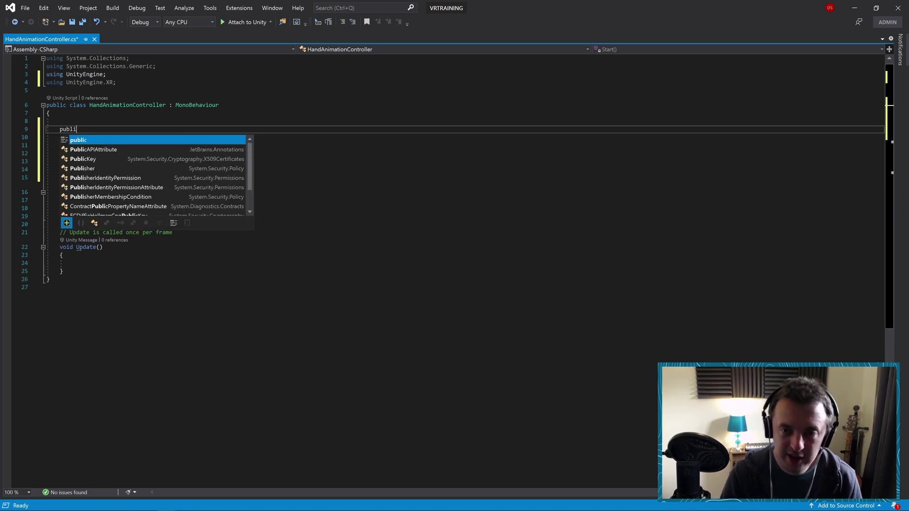
type("c")
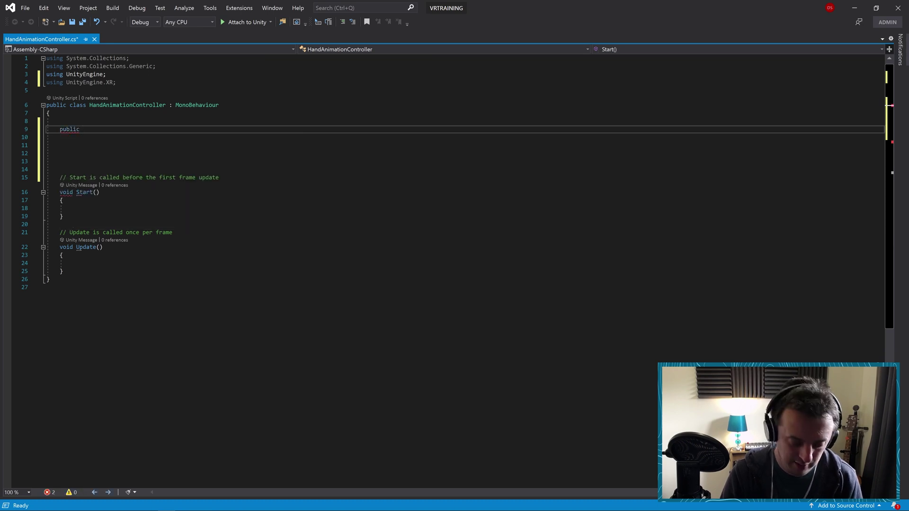
type(" input")
key("Down")
key("Down")
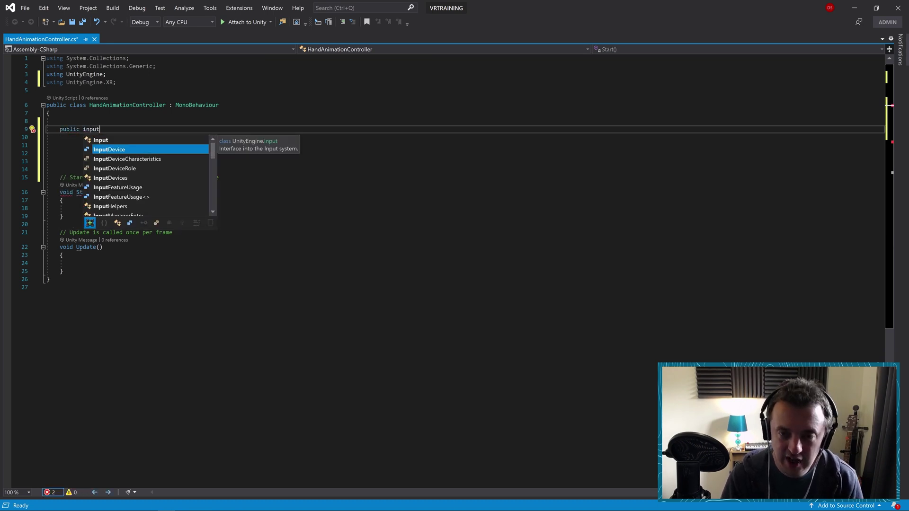
key("Tab")
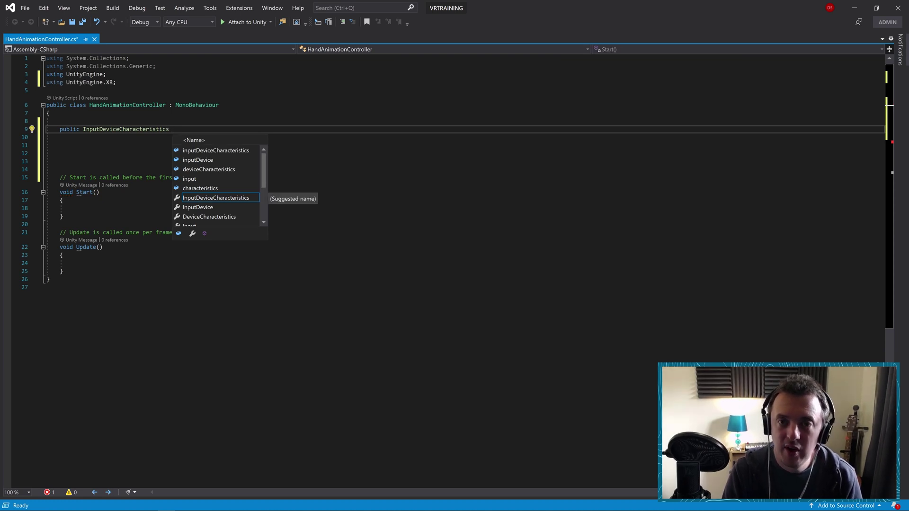
type("conter")
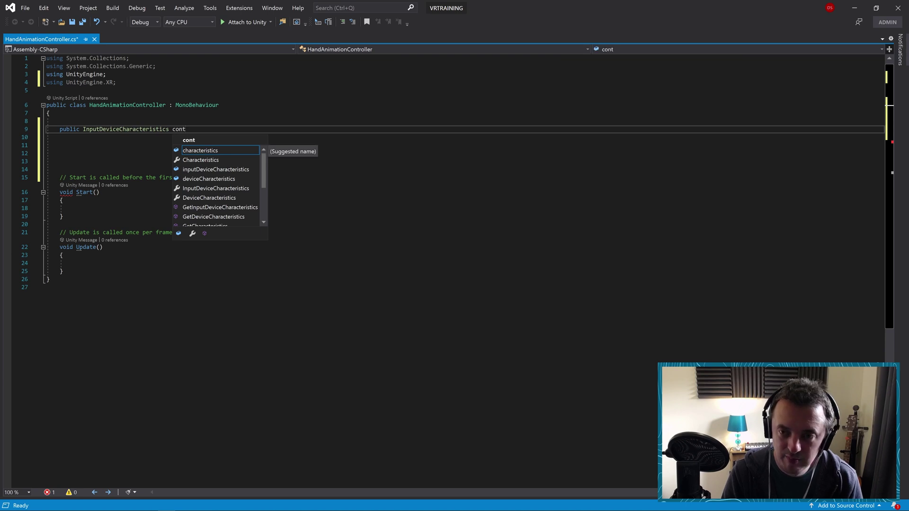
key("BackSpace")
key("BackSpace")
type("roller")
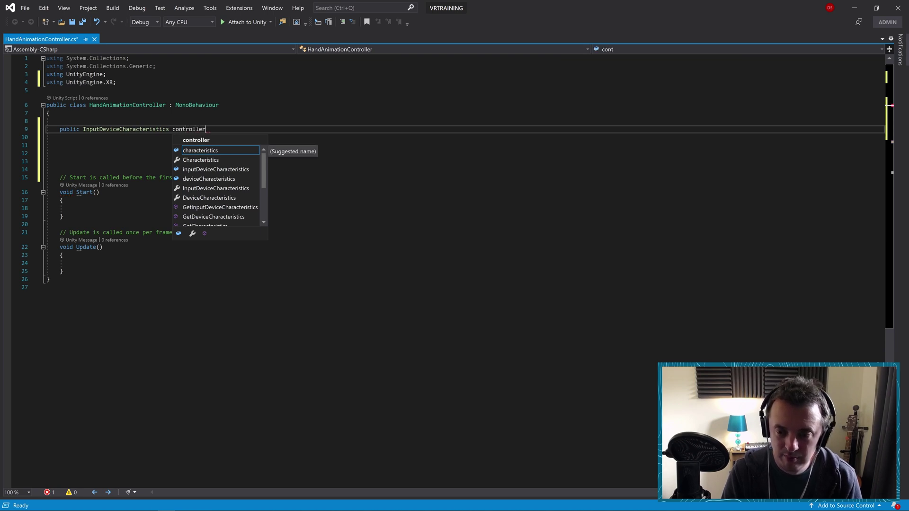
type("Typ")
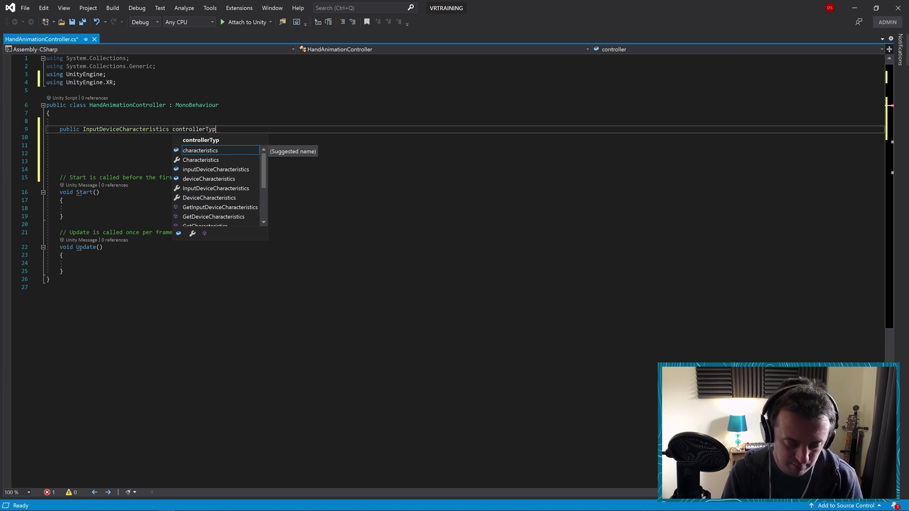
type("e;")
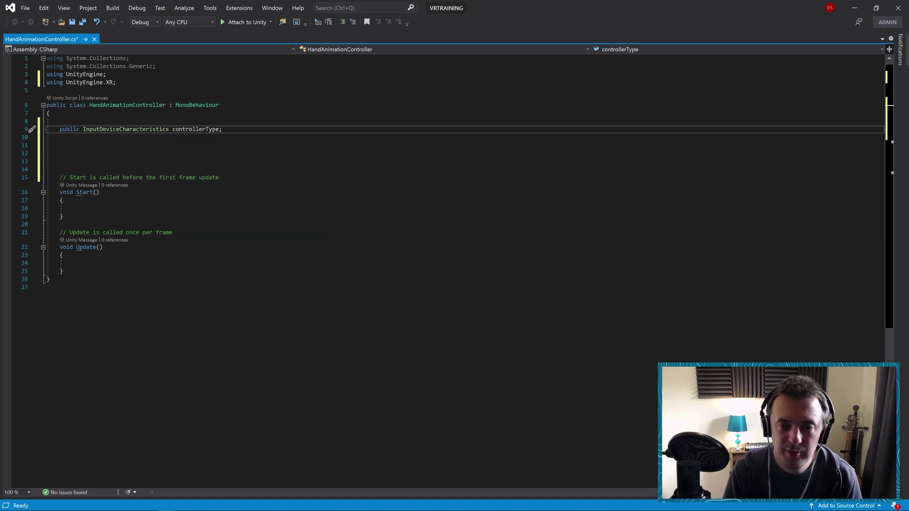
key("Return")
- Add a 'private InputDevice _thisController;' field below controllerType
type("p")
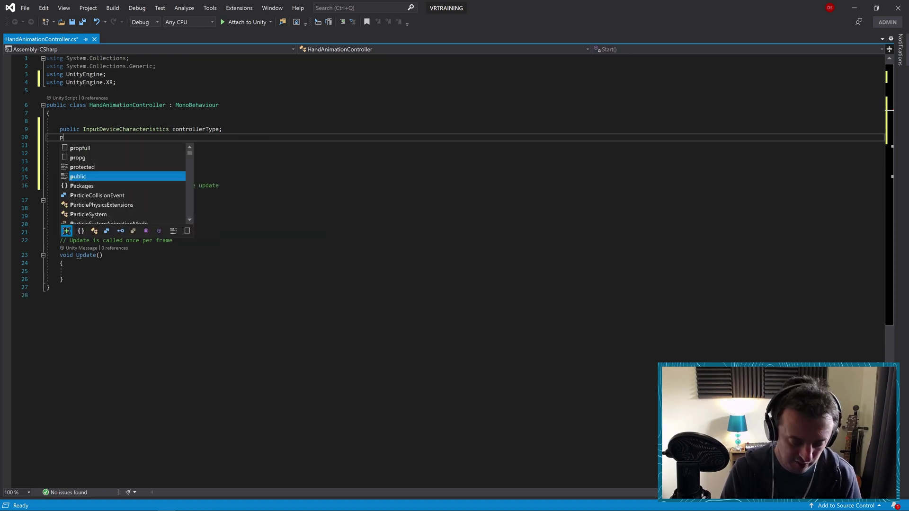
type("ublic inp")
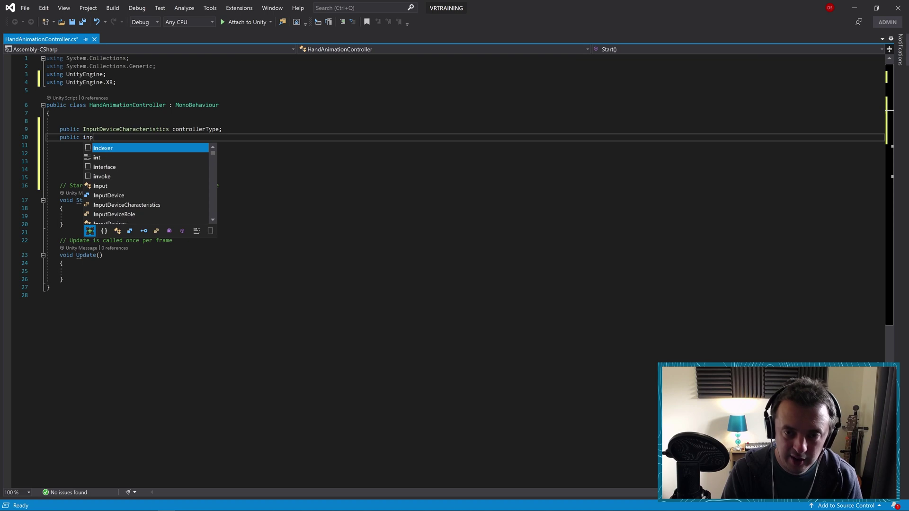
type("utDevice ")
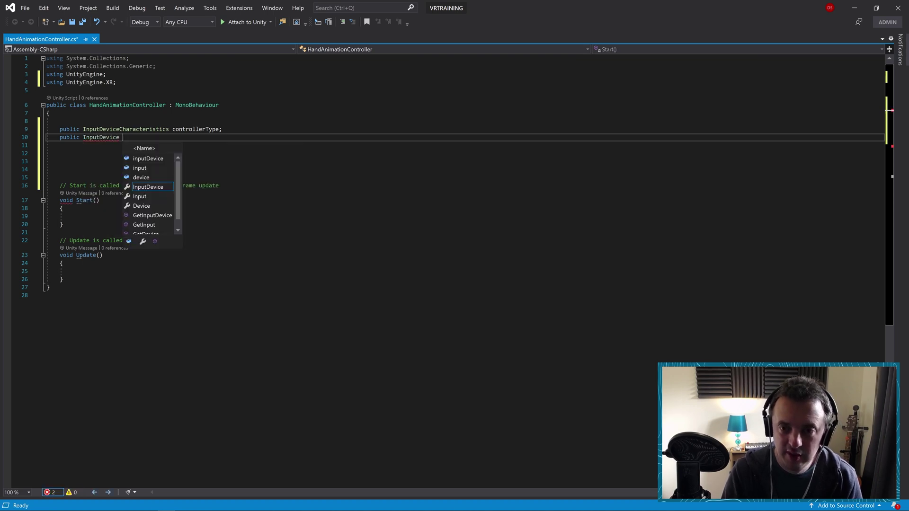
type("_thiscon")
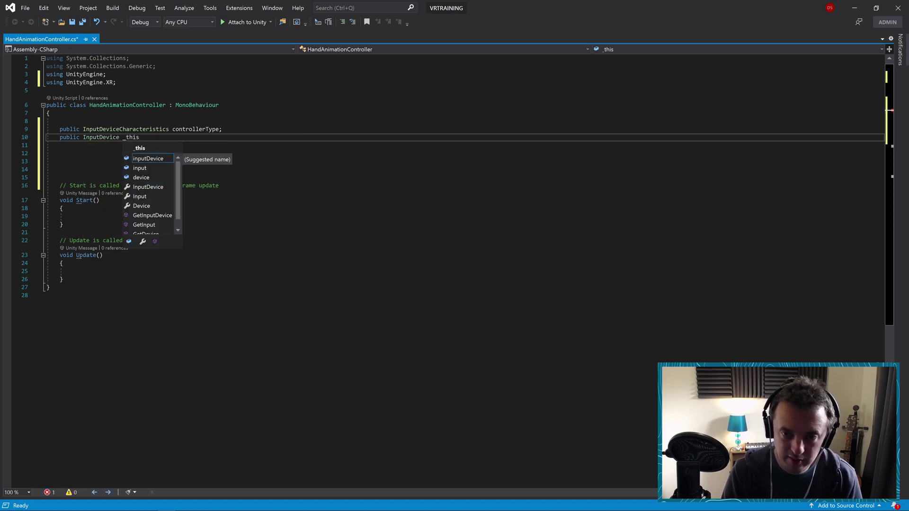
key("BackSpace")
key("BackSpace")
key("BackSpace")
type("Controller")
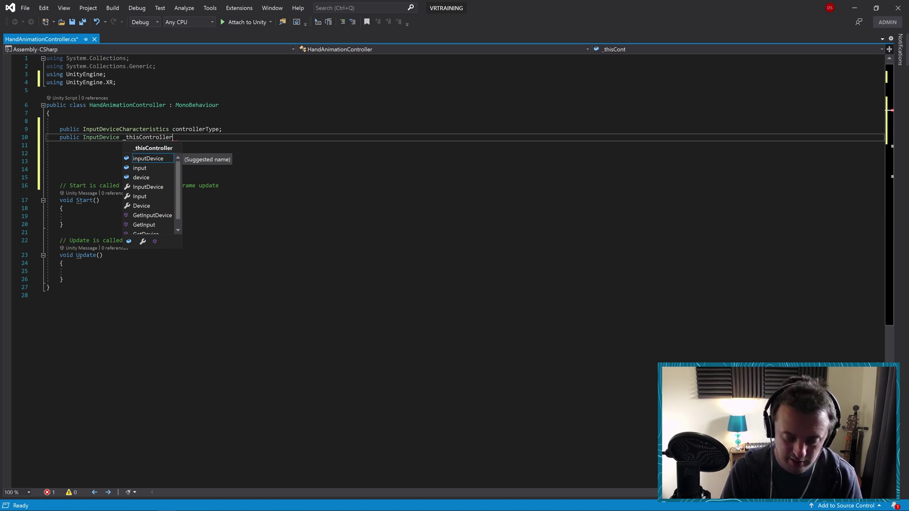
type(";")
key("BackSpace")
key("BackSpace")
key("BackSpace")
key("BackSpace")
key("BackSpace")
key("BackSpace")
type("priv")
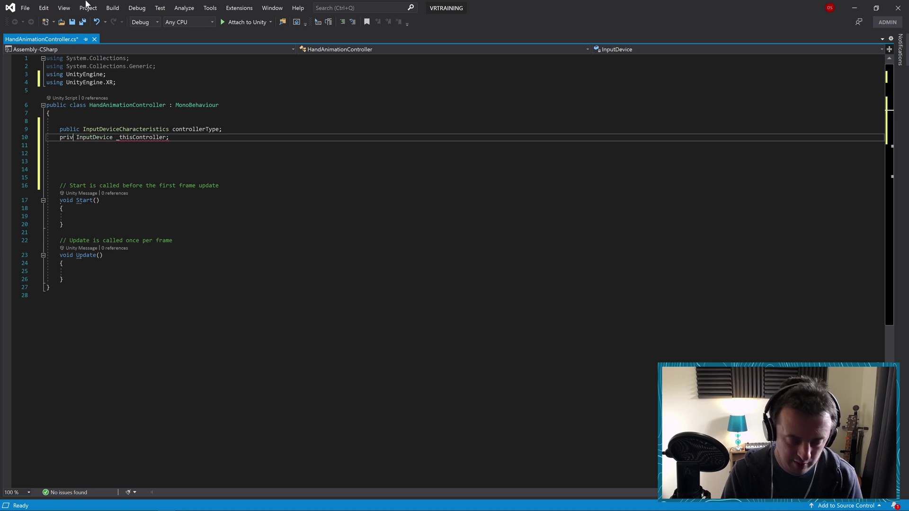
type("ate")
key("End")
key("Return")
key("Return")
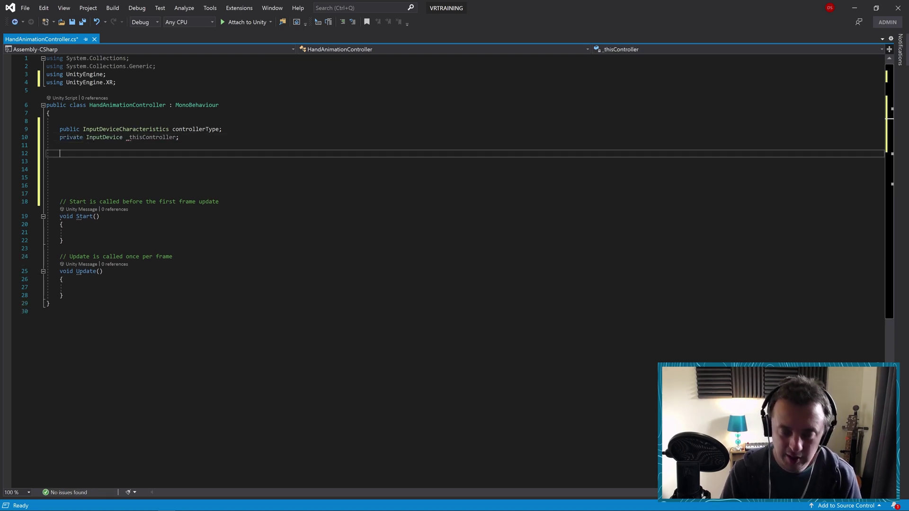
- Add 'public Animator _animtionController;' and 'private bool _isControllerFound;' fields, removing surplus blank lines
type("public")
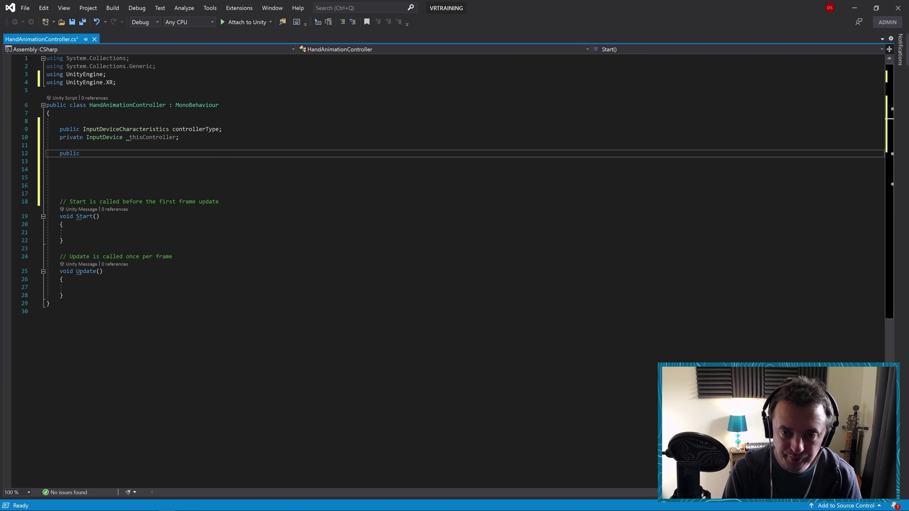
type(" Ana")
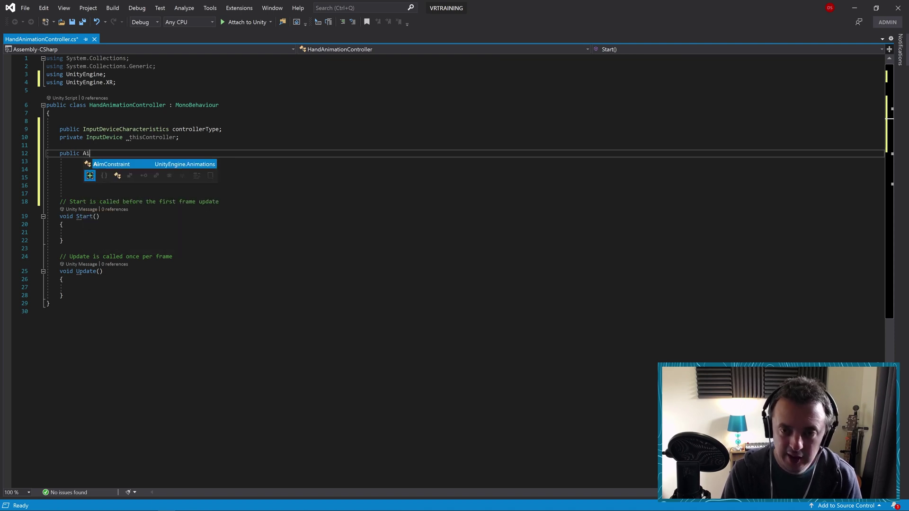
type("im")
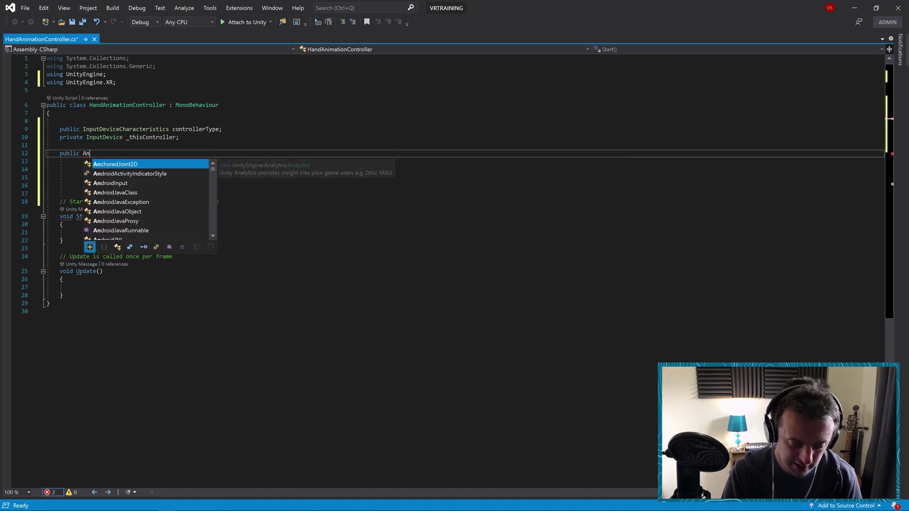
type("tor _")
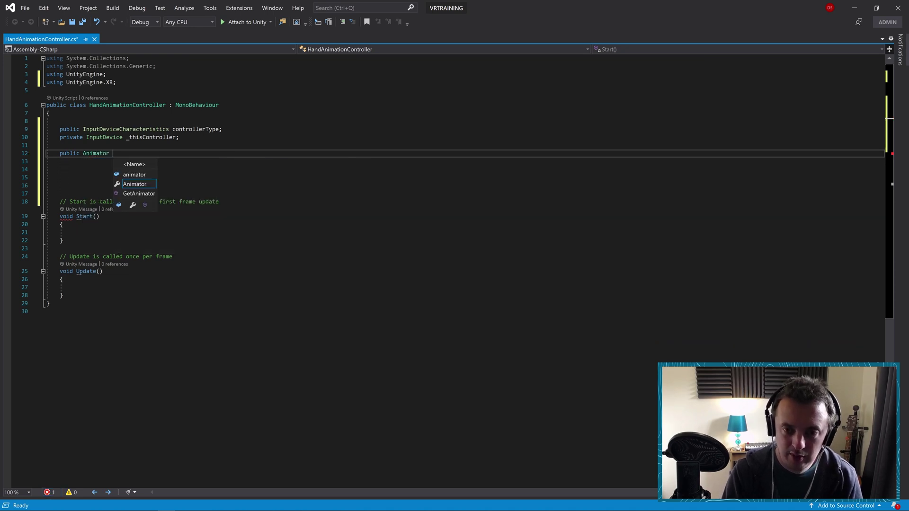
type("anim")
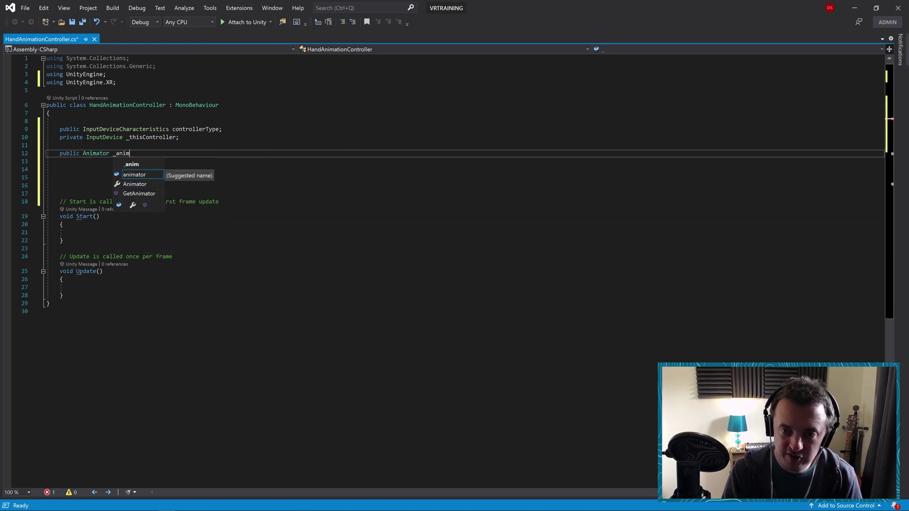
type("tionContr")
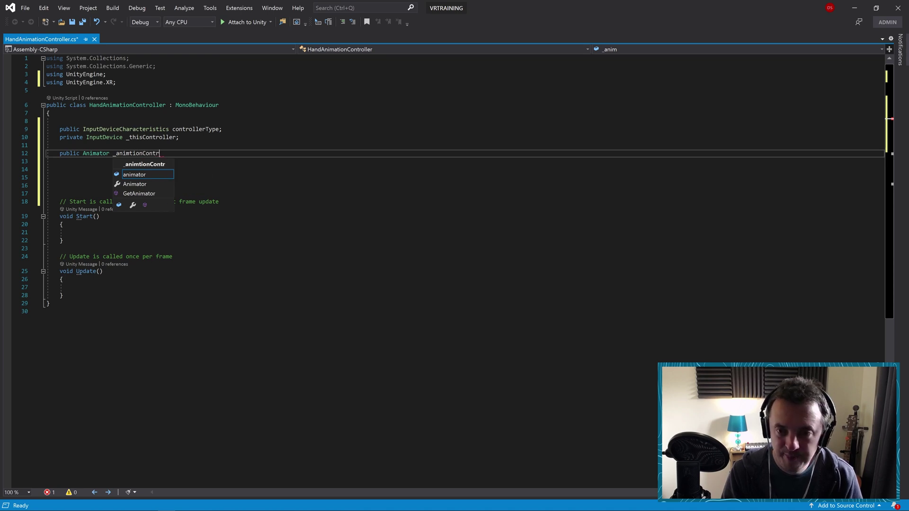
type("oller;")
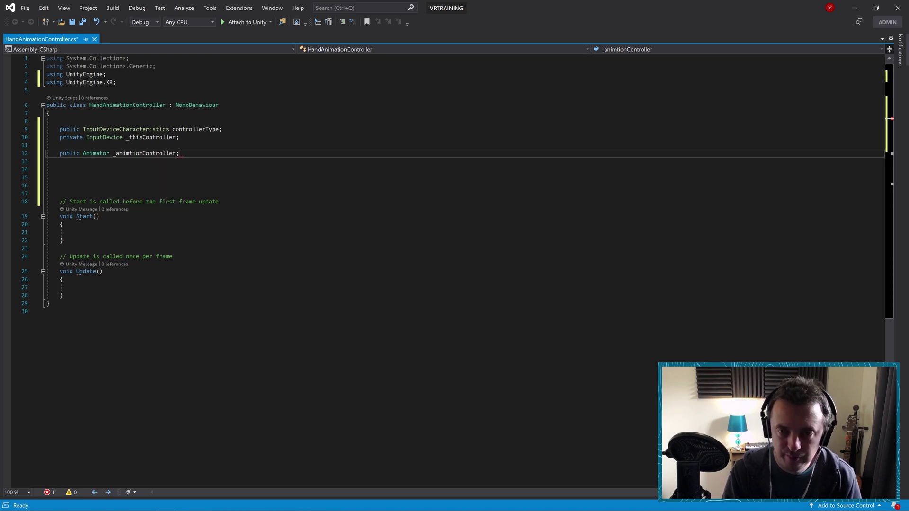
key("Return")
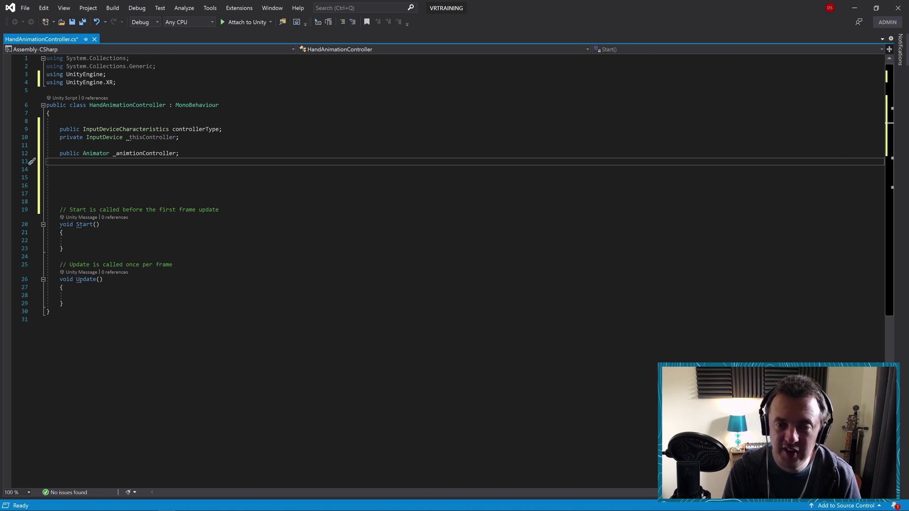
type("privarte")
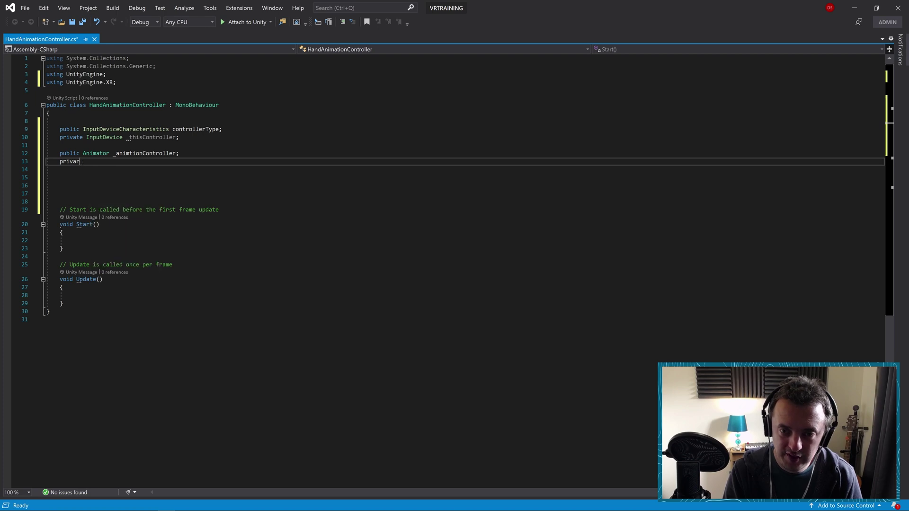
key("BackSpace")
type("te")
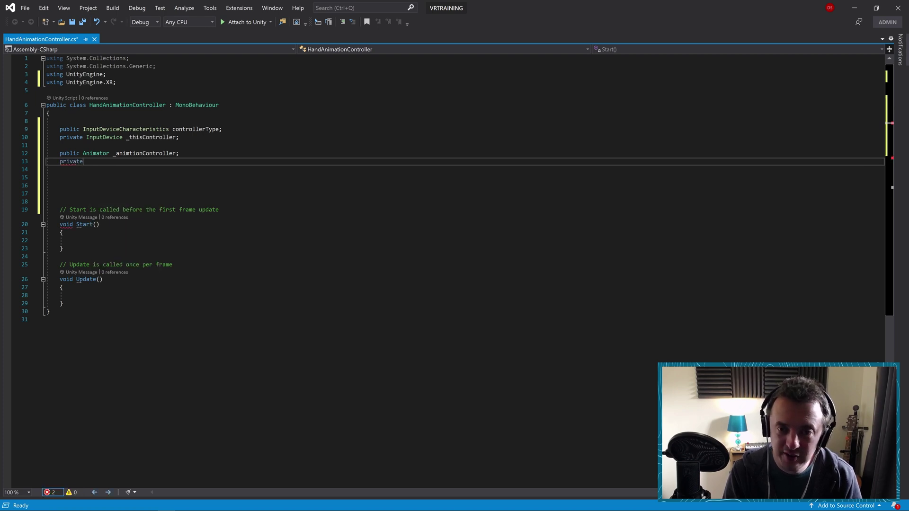
type(" bool ")
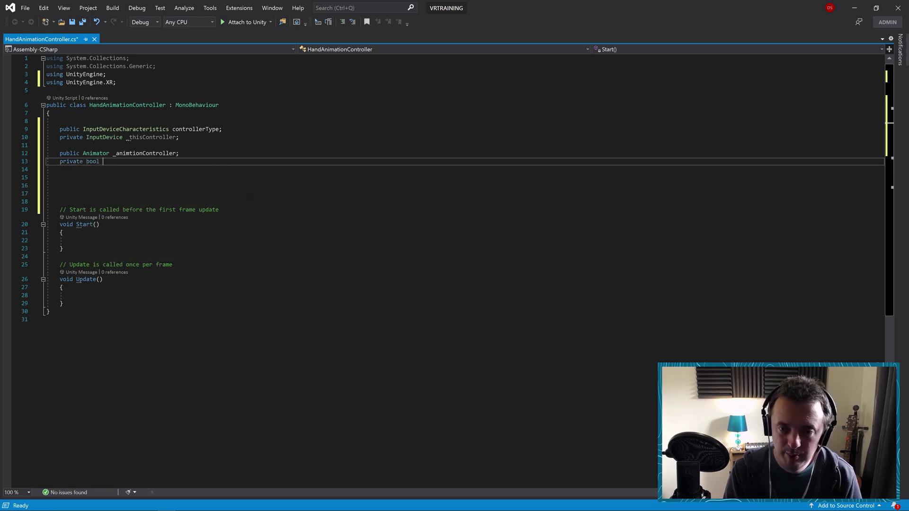
type("_isControllerFound;")
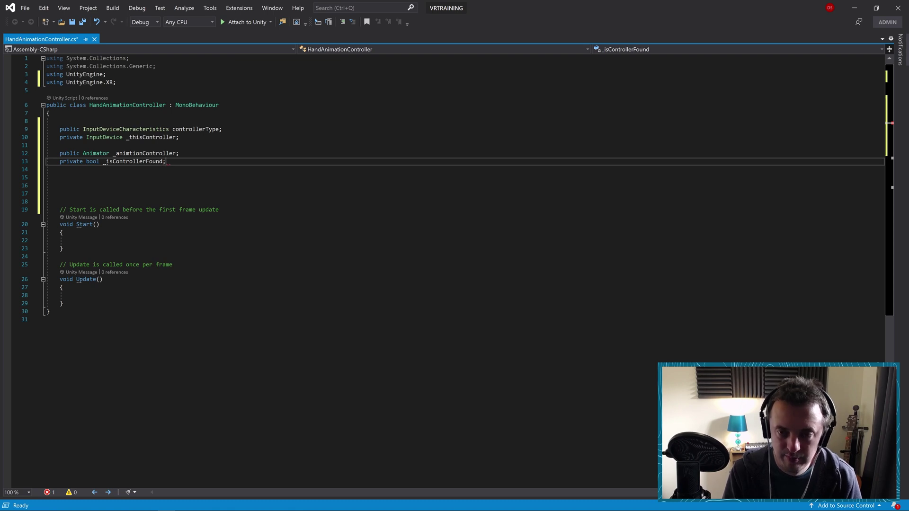
key("Delete")
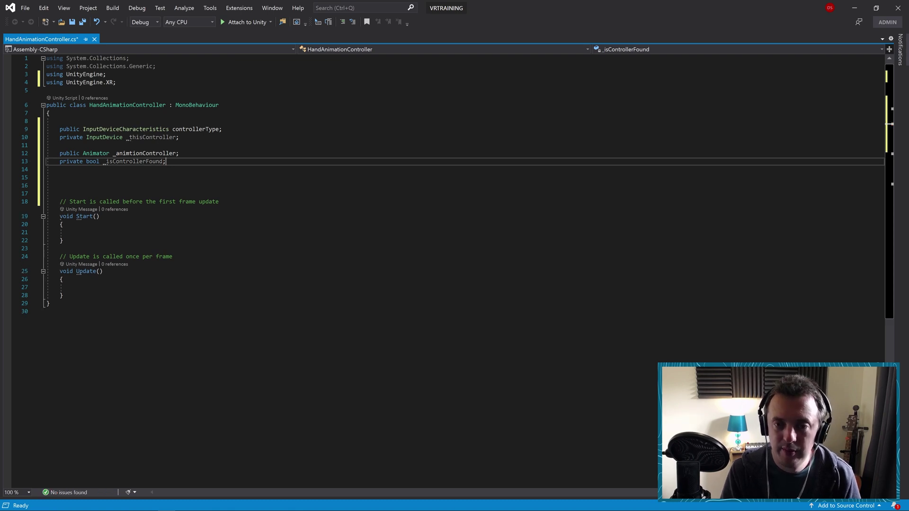
left_click(47, 185)
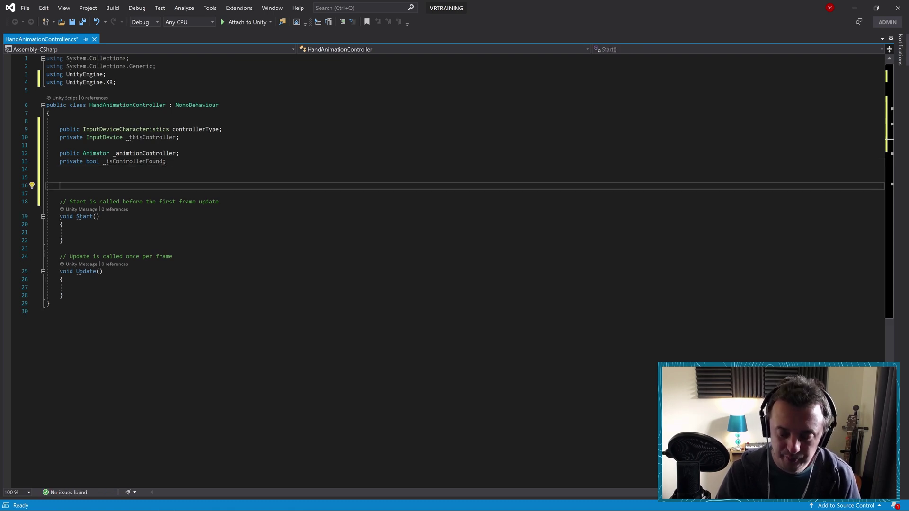
key("Delete")
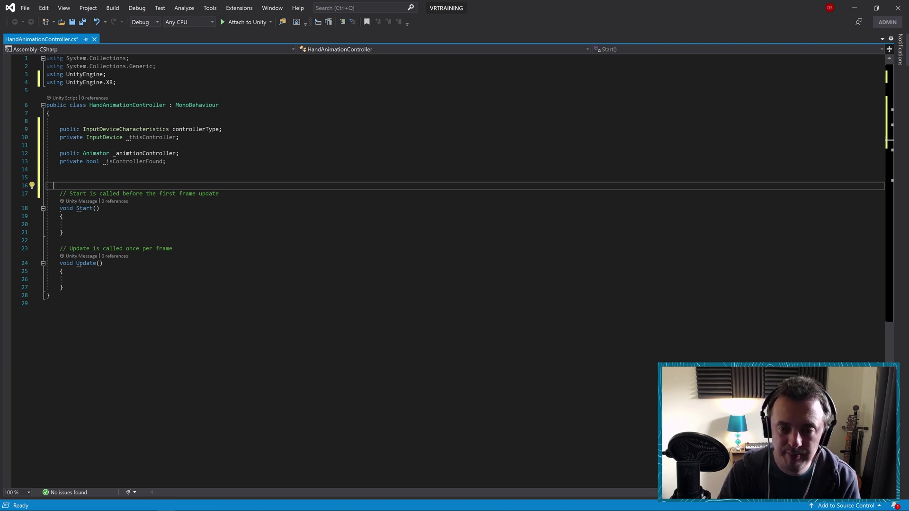
- In Start(), assign GetComponent<Animator>() to _animtionController
left_click(73, 224)
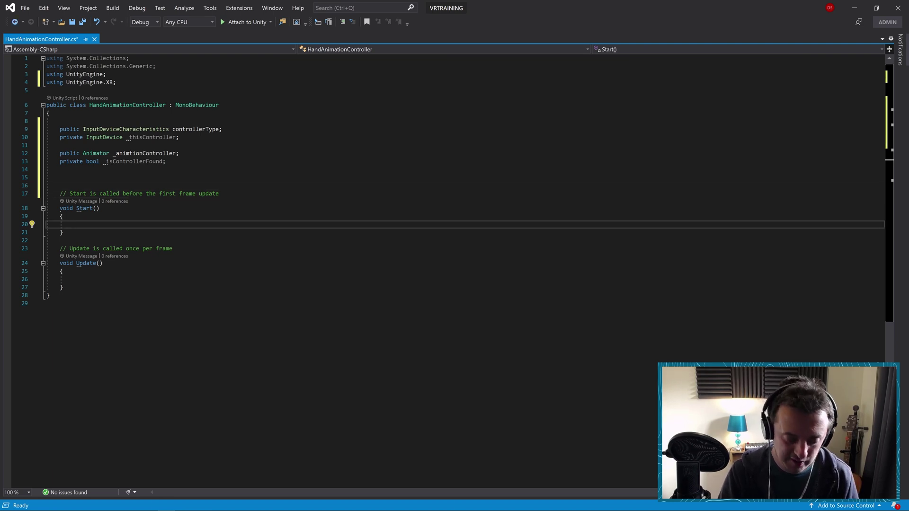
type("_")
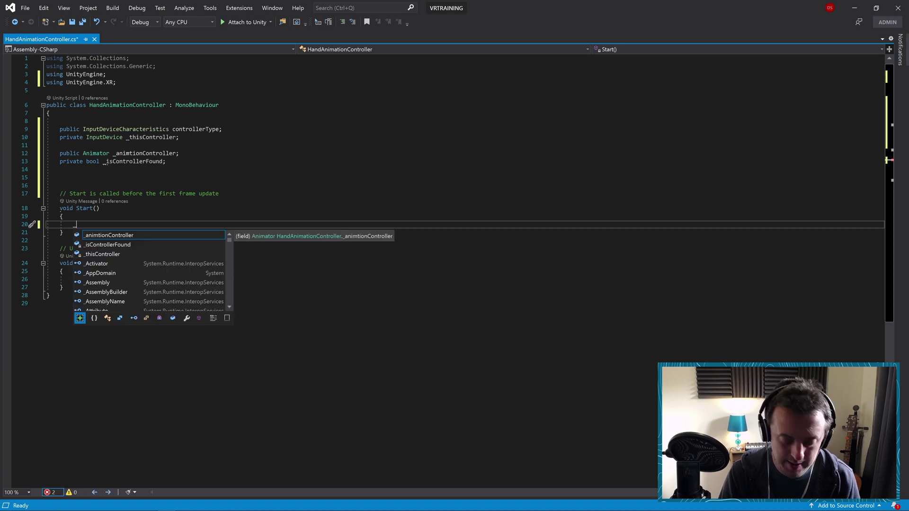
type("animtionController = get")
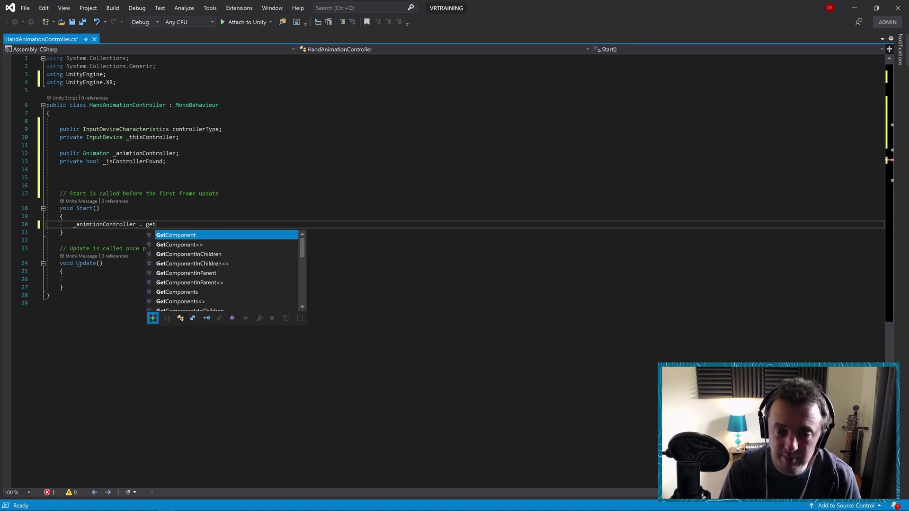
key("Tab")
type("<Animator>")
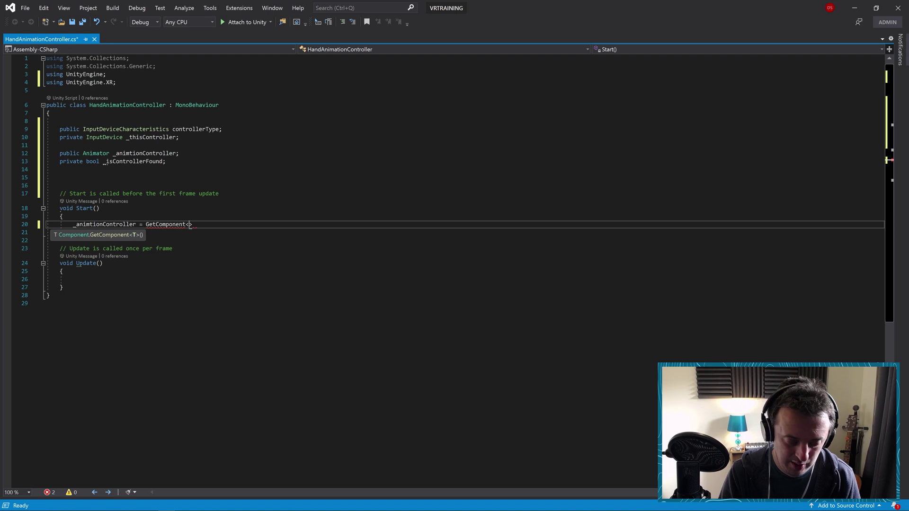
type("();")
key("Return")
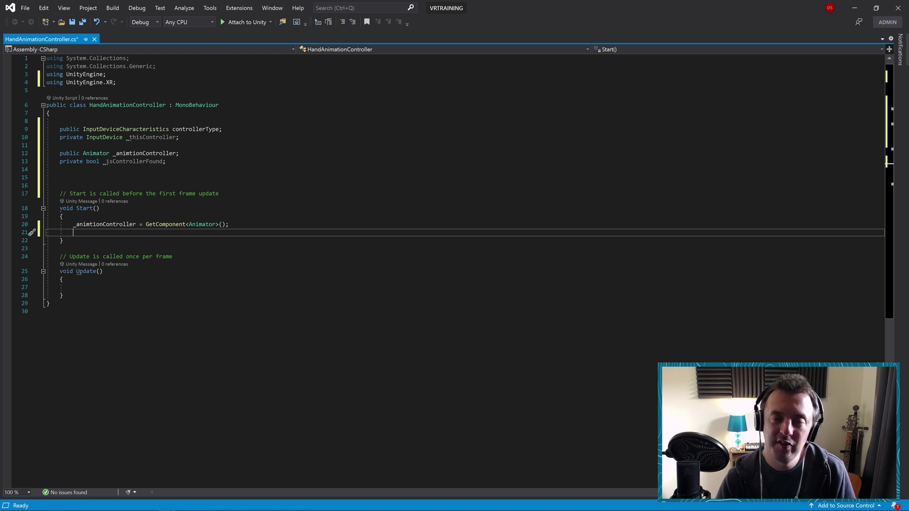
- Call Initialise() in Start() and generate the missing private Initialise method stub
type("Initi")
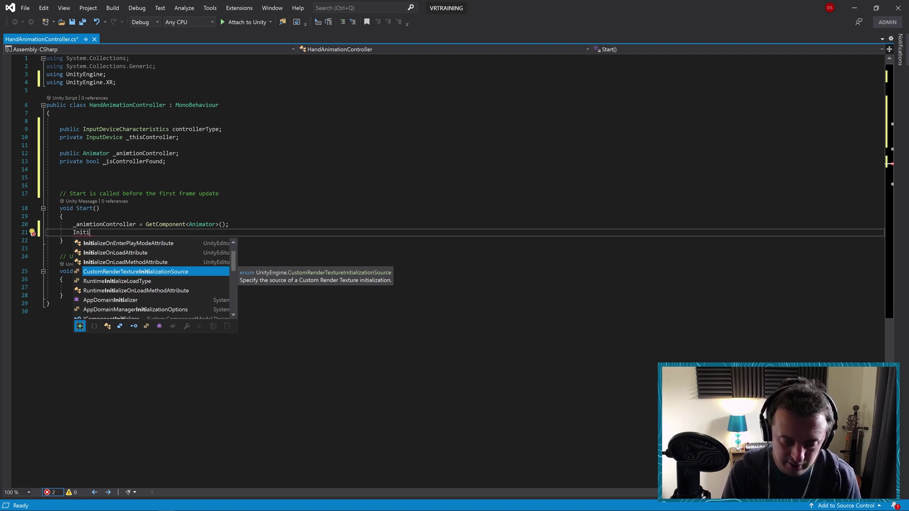
type("alise()")
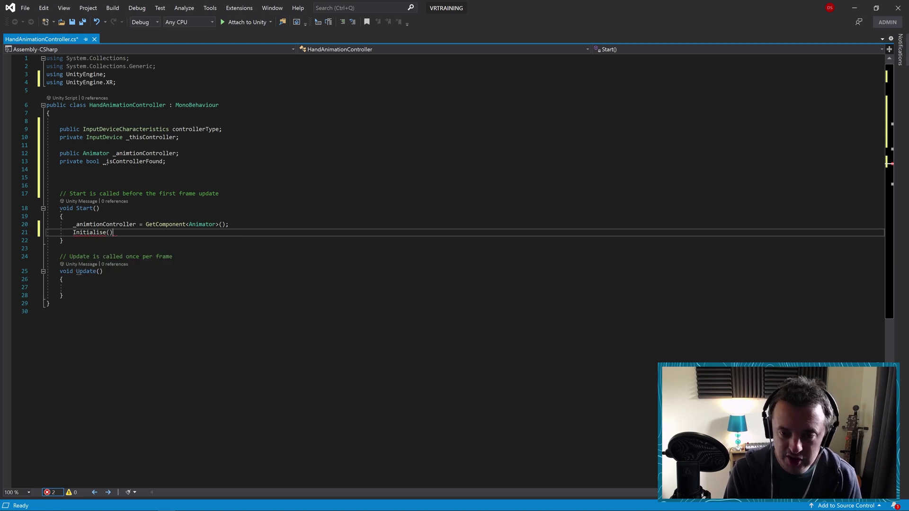
type(";")
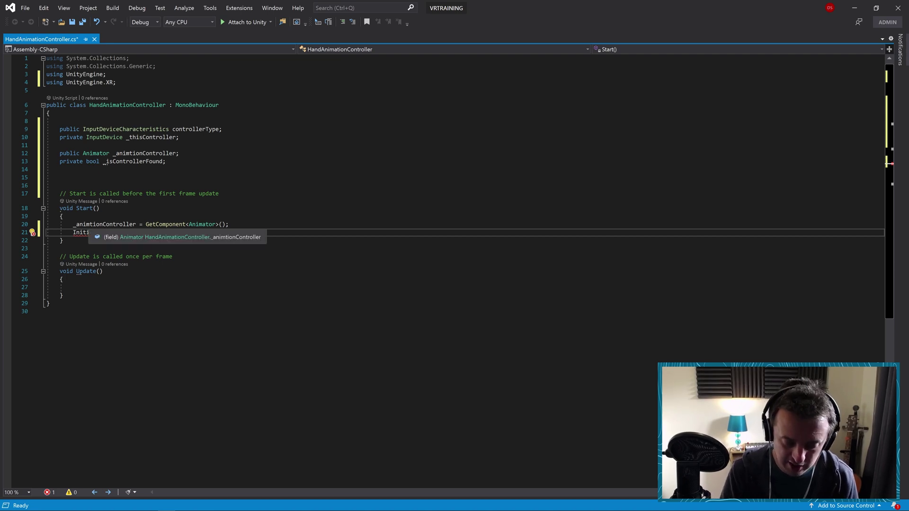
key("ctrl+period")
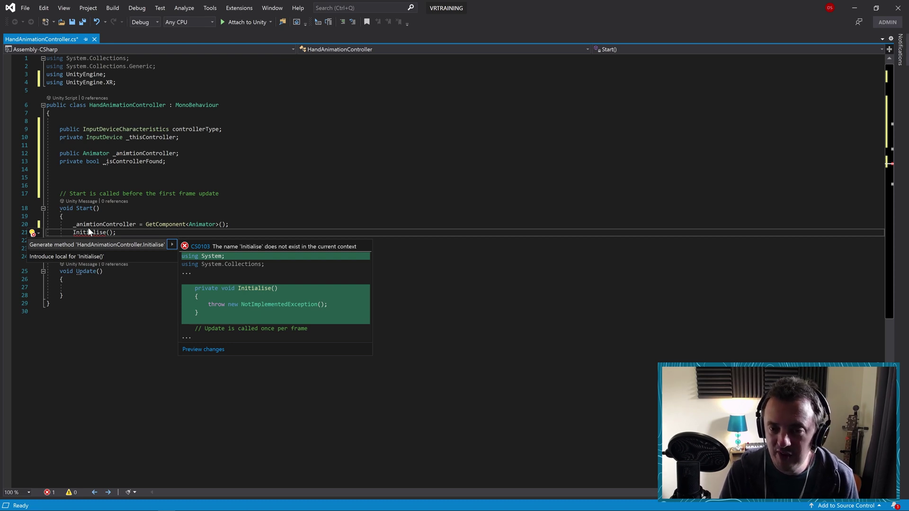
key("Return")
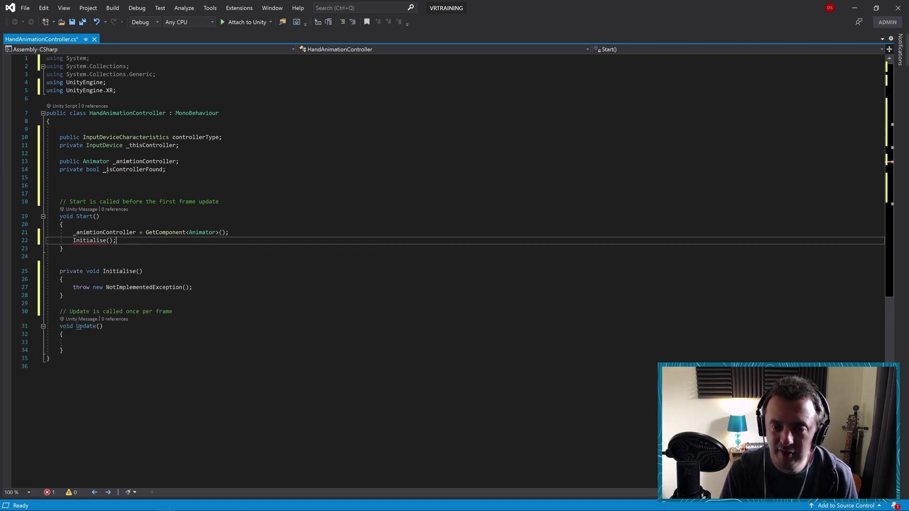